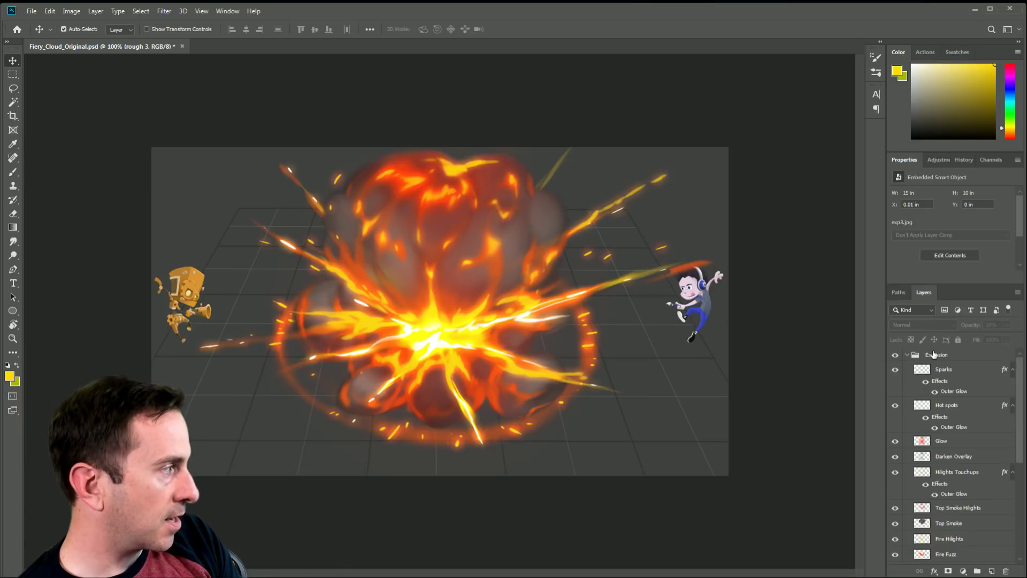
# - Select the Explosion group's layers in turn: Sparks, Hot spots, Glow, Darken Overlay and Hilights Touchups
pyautogui.click(936, 355)
pyautogui.click(948, 369)
pyautogui.click(949, 405)
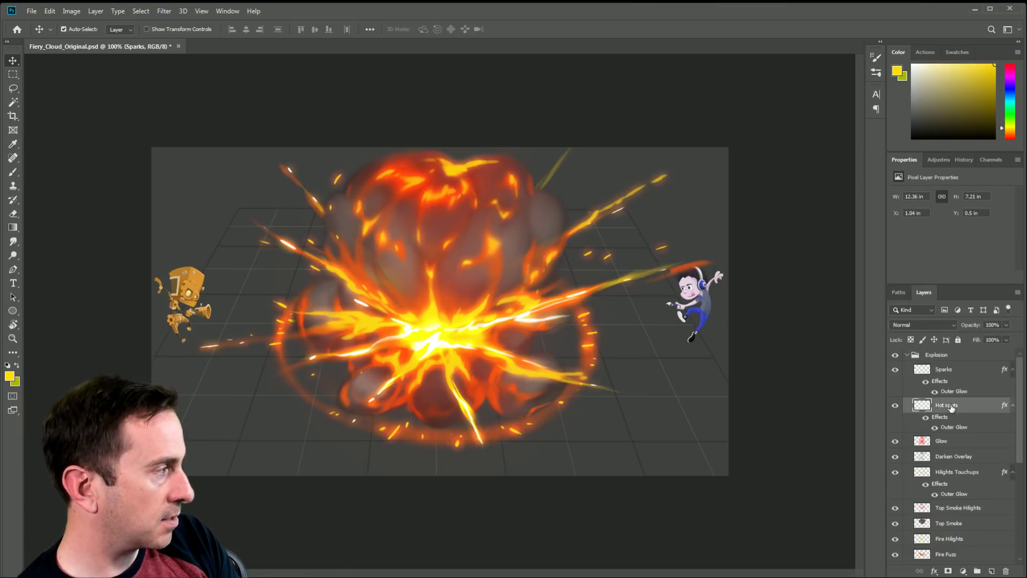
pyautogui.click(947, 442)
pyautogui.click(948, 458)
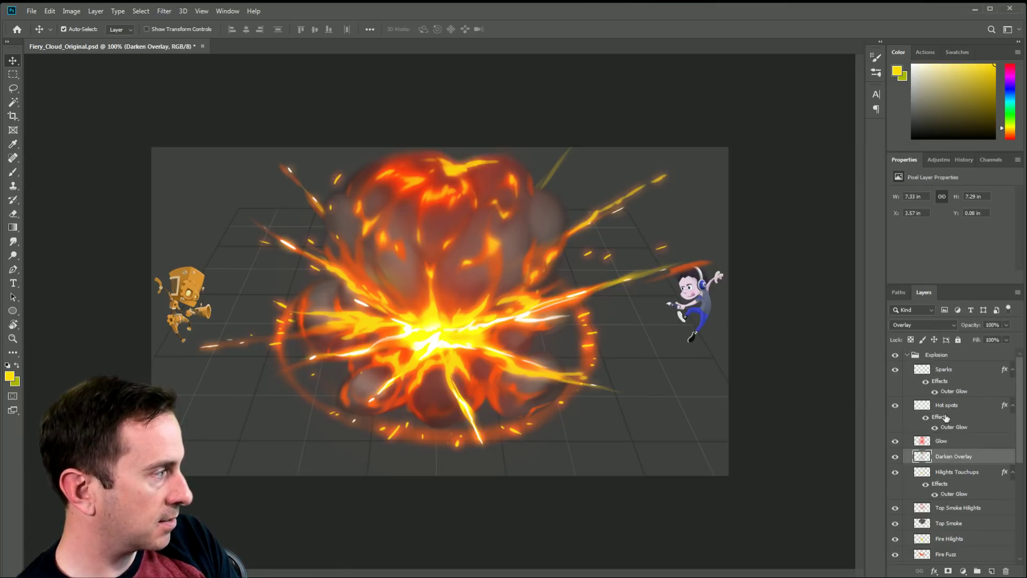
pyautogui.click(946, 418)
pyautogui.click(943, 372)
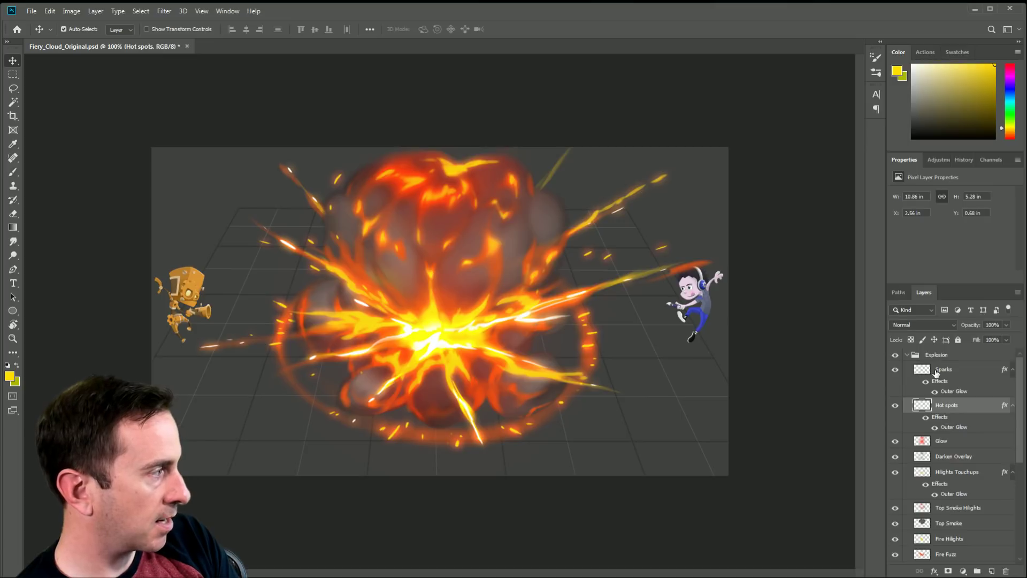
pyautogui.click(943, 409)
pyautogui.click(944, 382)
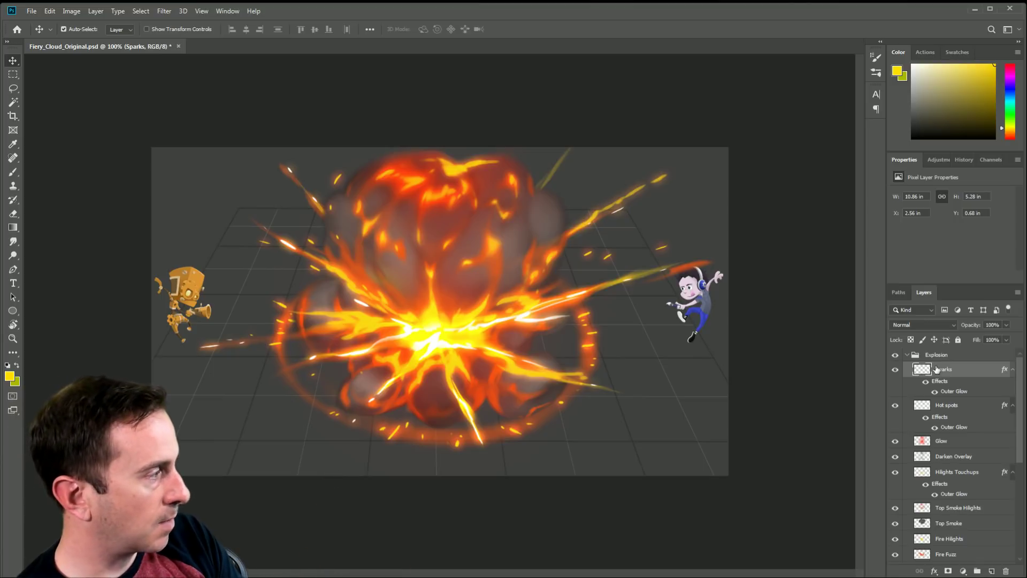
pyautogui.click(945, 478)
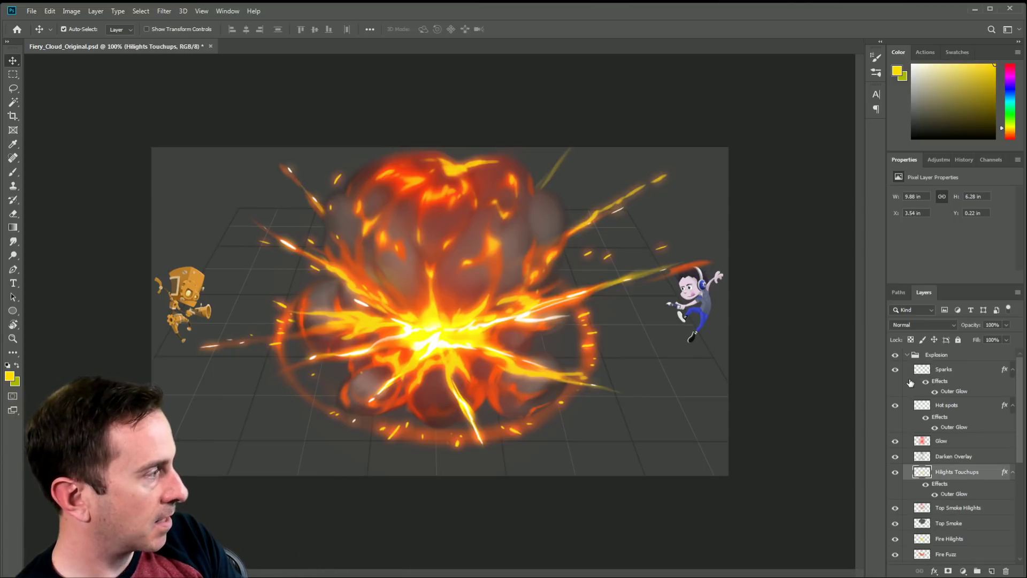
# - Hide and reshow Hot spots, Glow, Darken Overlay and Sparks to compare their contribution
pyautogui.click(895, 406)
pyautogui.click(894, 442)
pyautogui.click(895, 456)
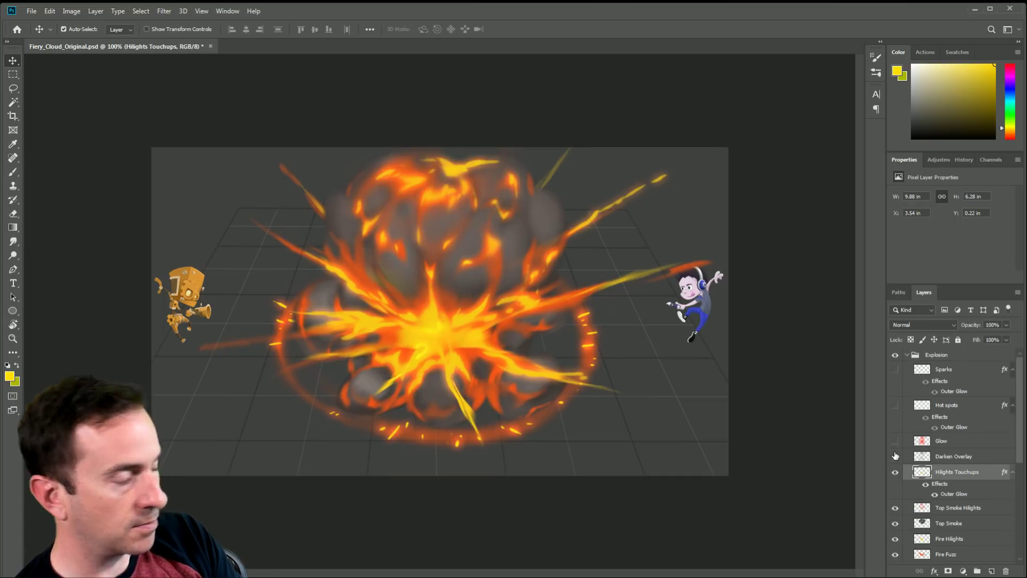
pyautogui.click(895, 457)
pyautogui.click(896, 456)
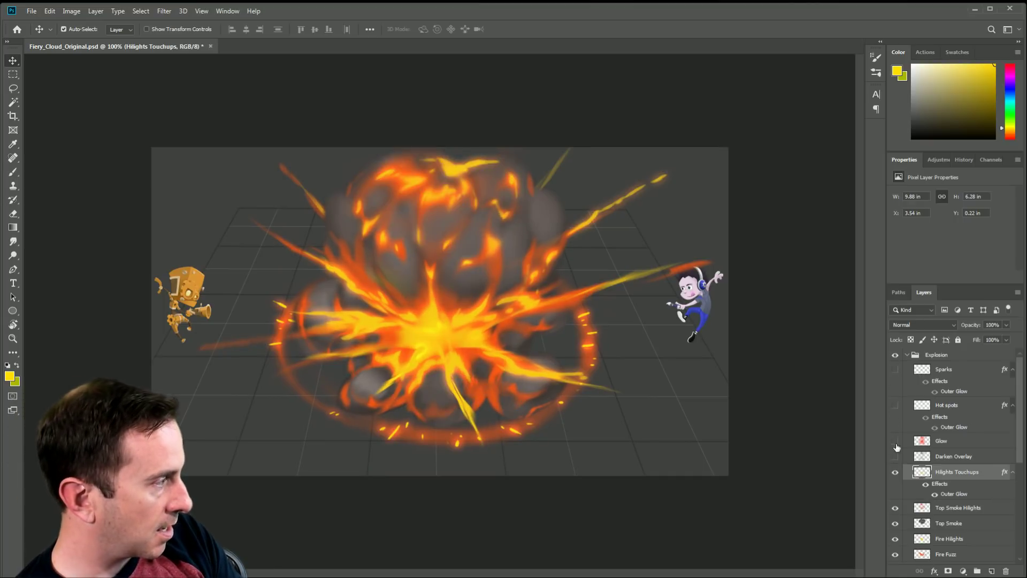
pyautogui.click(895, 370)
pyautogui.click(895, 370)
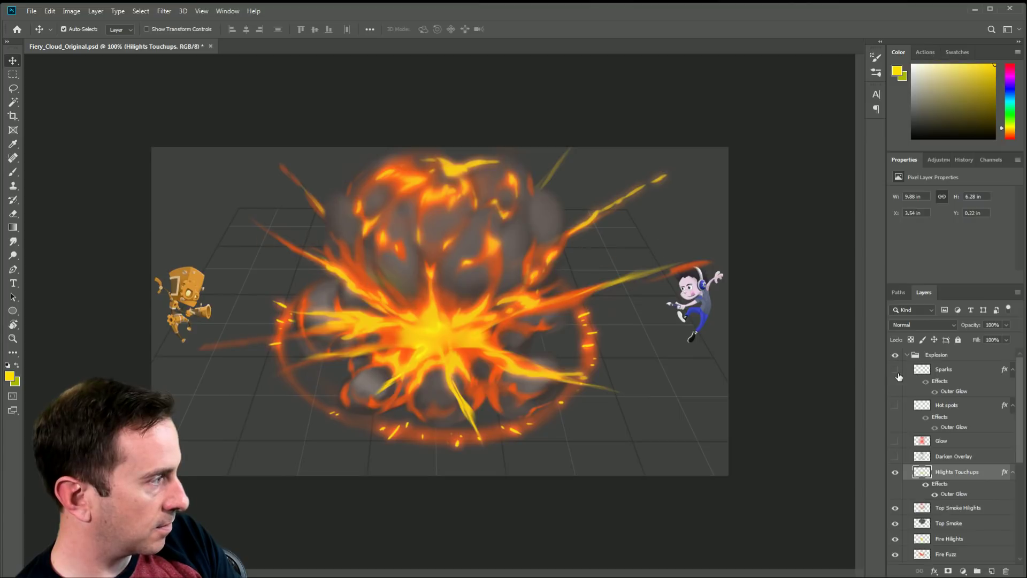
pyautogui.click(895, 370)
pyautogui.click(895, 405)
pyautogui.click(895, 440)
pyautogui.click(895, 457)
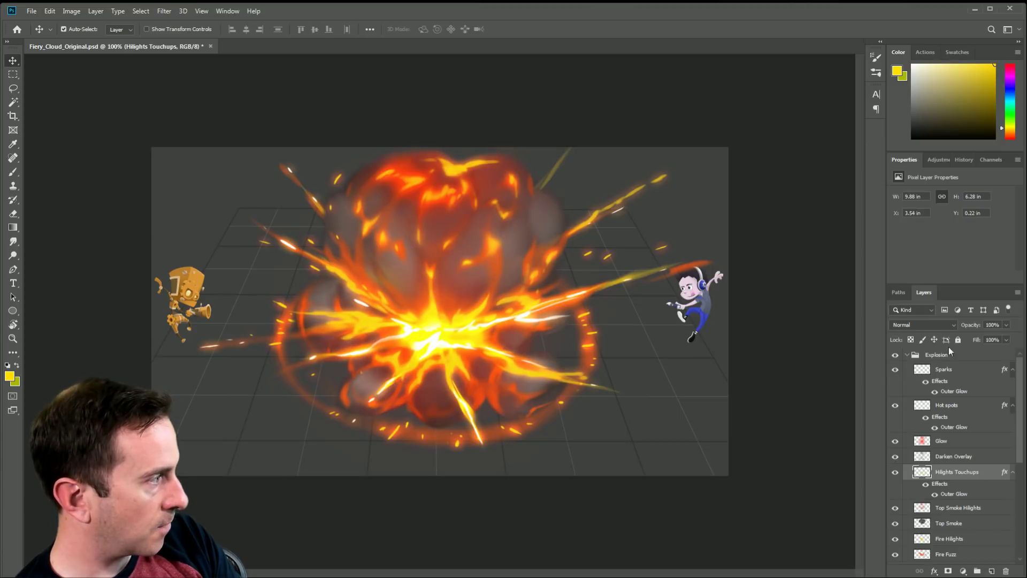
# - Keep the Sparks layer's name unchanged, nudge the layer, and collapse the Explosion group
pyautogui.doubleClick(945, 369)
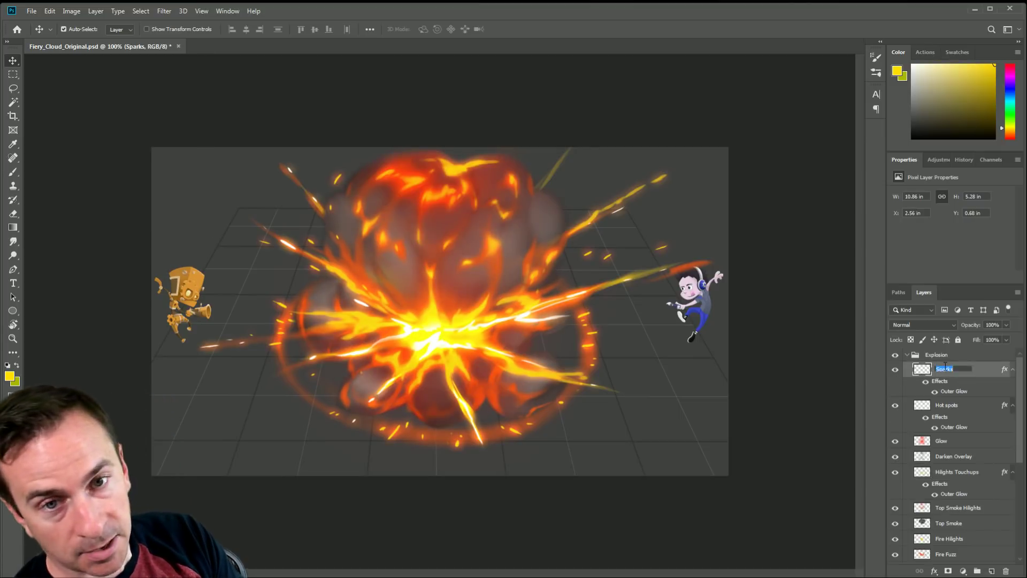
pyautogui.click(977, 386)
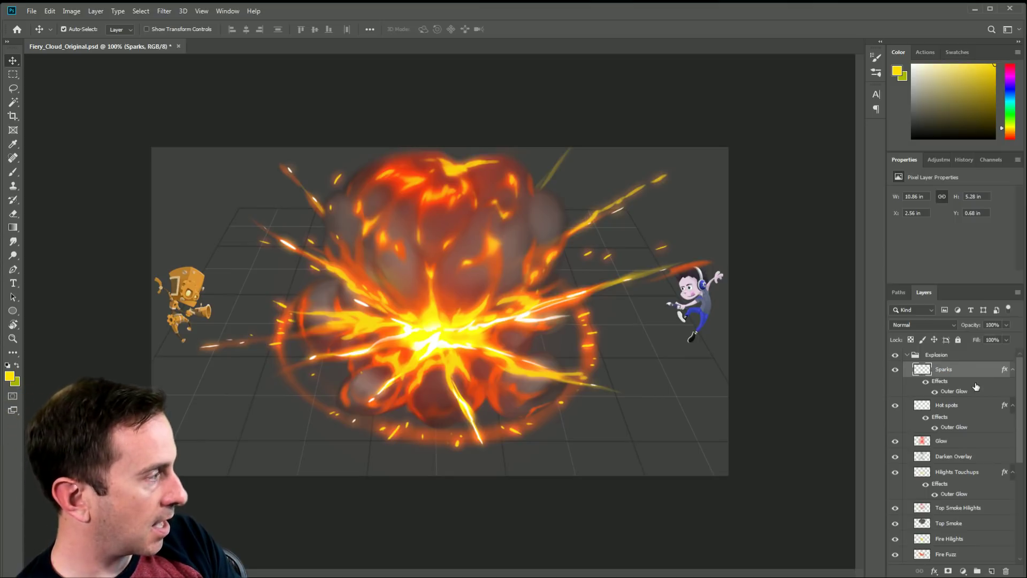
pyautogui.moveTo(951, 373)
pyautogui.mouseDown()
pyautogui.moveTo(951, 516)
pyautogui.moveTo(941, 488)
pyautogui.moveTo(953, 361)
pyautogui.moveTo(956, 372)
pyautogui.mouseUp()
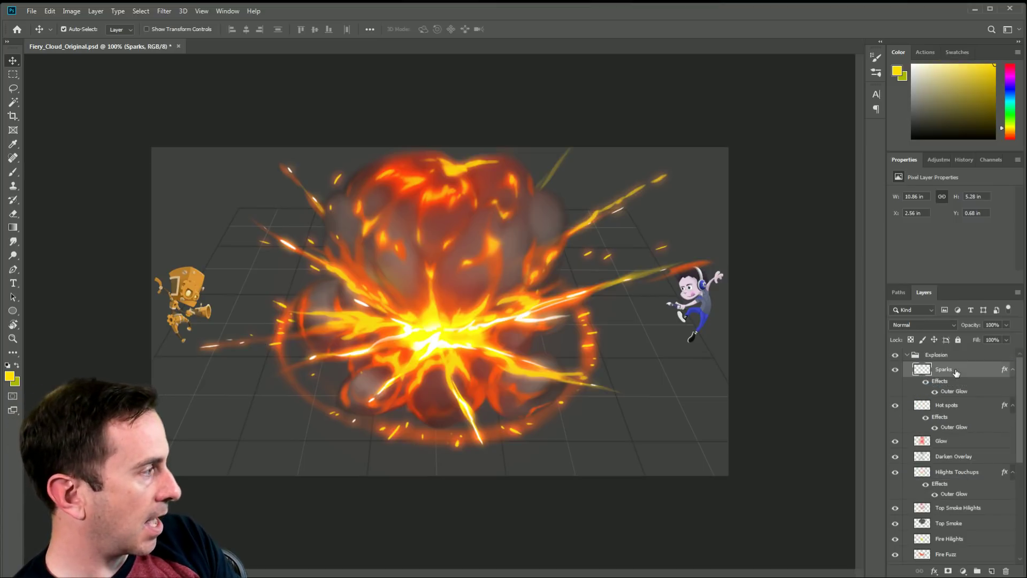
pyautogui.click(907, 355)
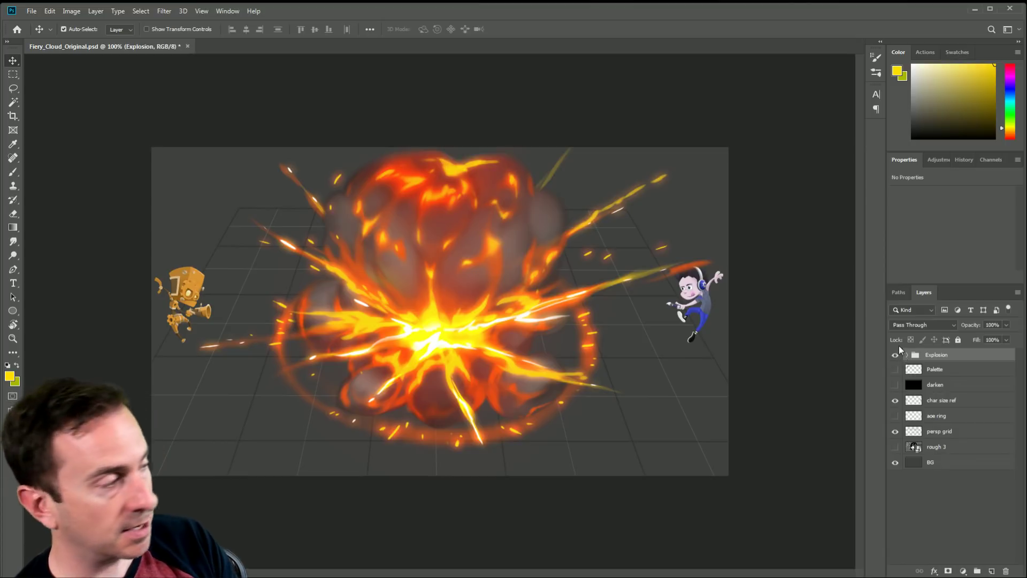
# - Expand the Explosion group and lower the Sparks layer's opacity
pyautogui.click(907, 355)
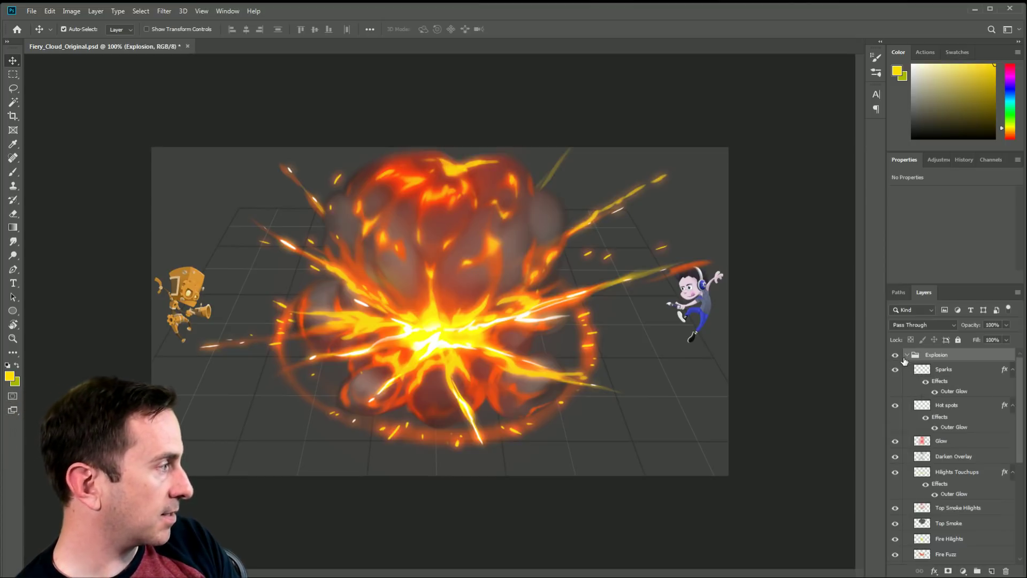
pyautogui.click(963, 372)
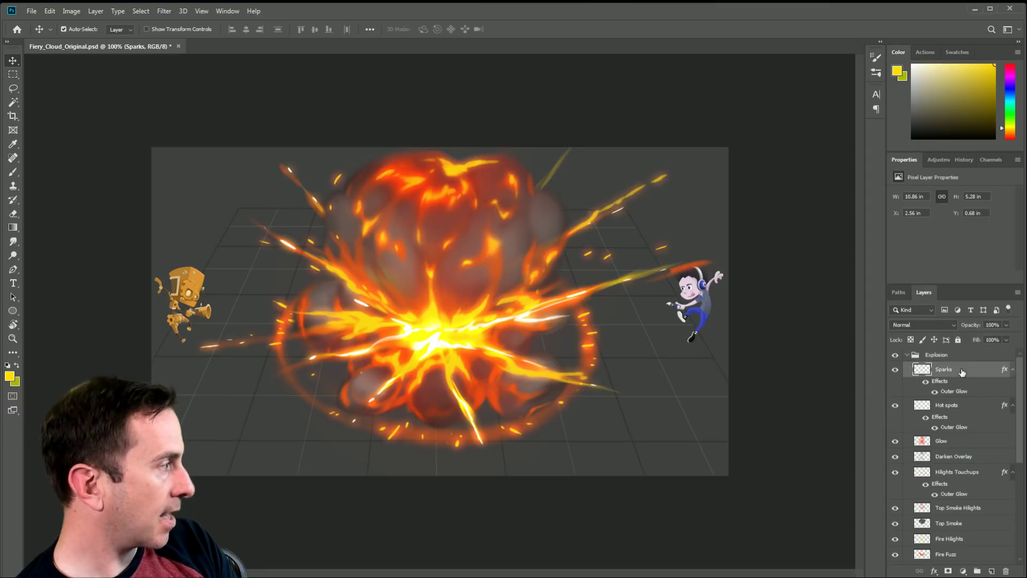
pyautogui.moveTo(984, 338); pyautogui.dragTo(1017, 332)
pyautogui.click(1006, 324)
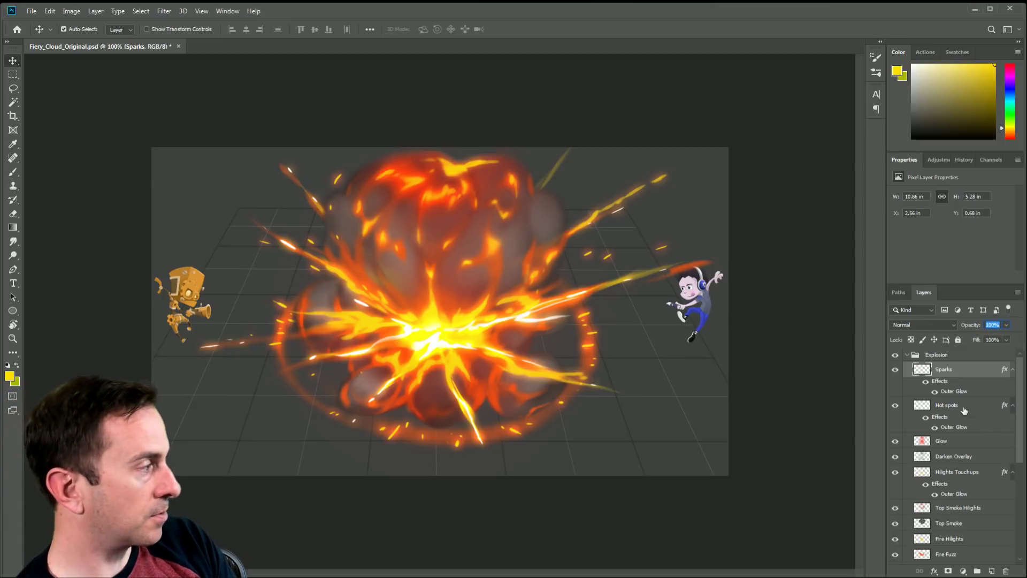
# - Select Glow, Hilights Touchups and Darken Overlay together and drag them across the canvas
pyautogui.keyDown('ctrl'); pyautogui.click(954, 442); pyautogui.keyUp('ctrl')
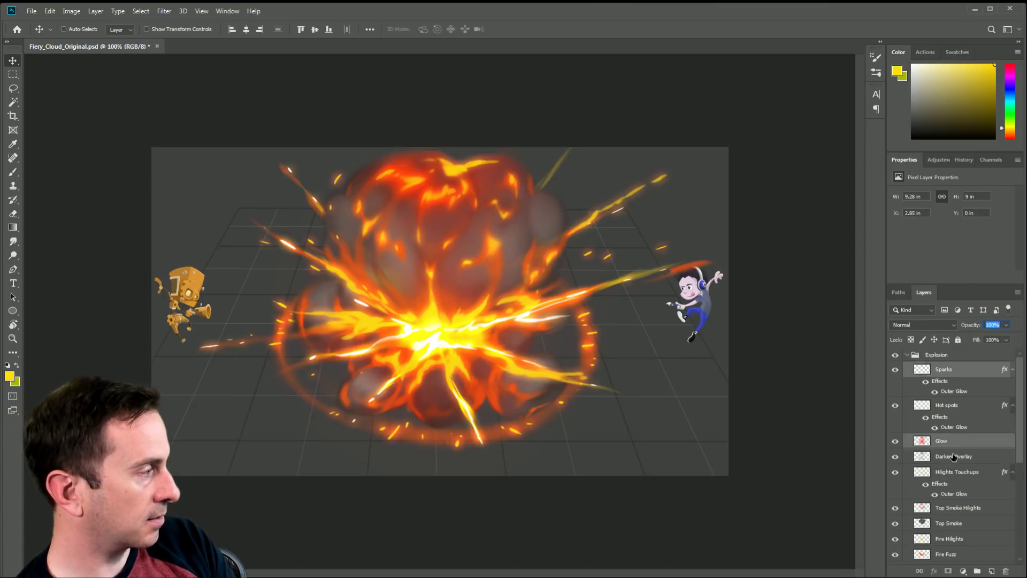
pyautogui.keyDown('ctrl'); pyautogui.click(955, 472); pyautogui.keyUp('ctrl')
pyautogui.keyDown('ctrl'); pyautogui.click(952, 459); pyautogui.keyUp('ctrl')
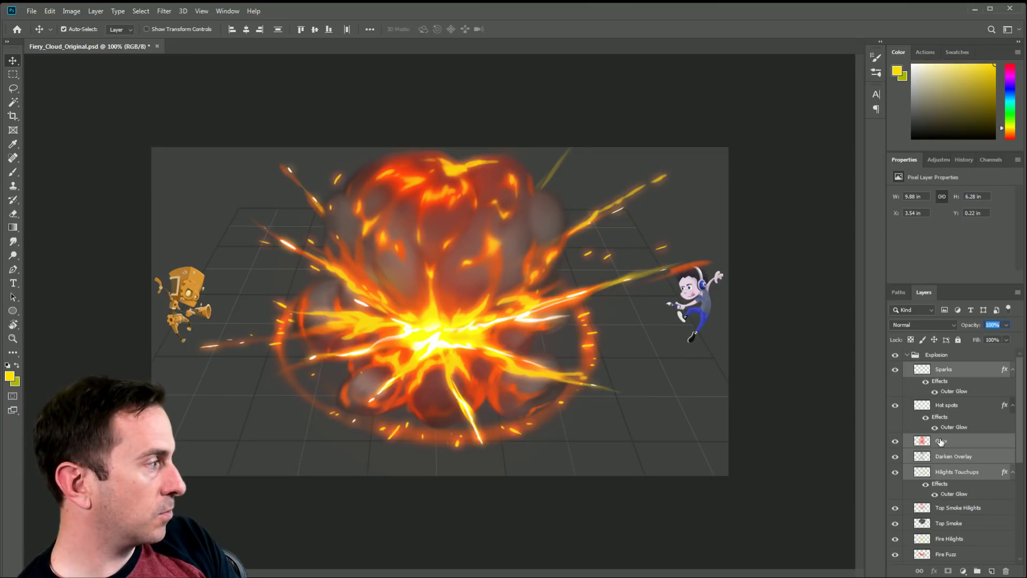
pyautogui.moveTo(484, 309); pyautogui.dragTo(471, 348)
# - Undo three times back to the Glow layer and try repositioning the red glow
pyautogui.hotkey('ctrl', 'z')
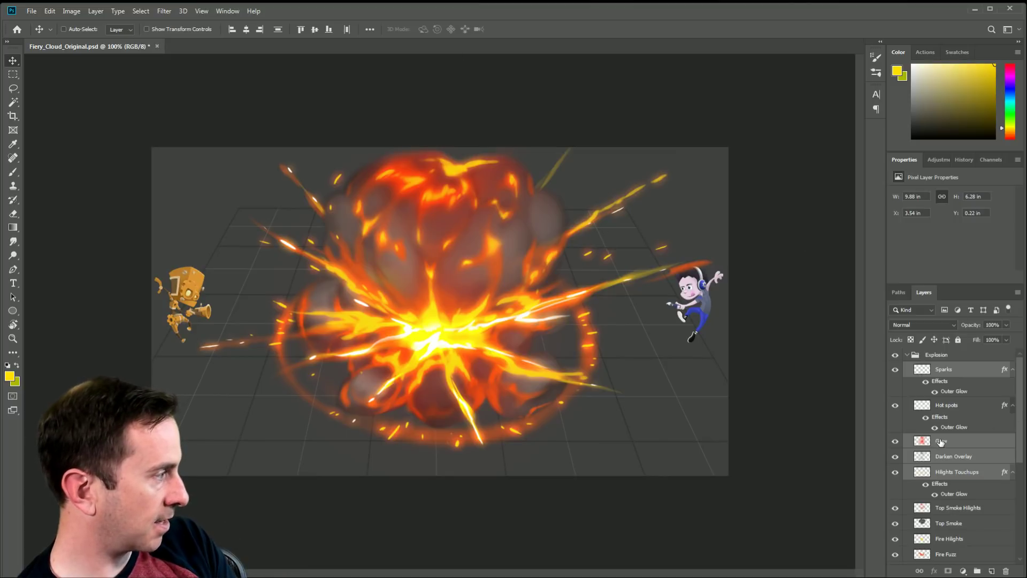
pyautogui.hotkey('ctrl', 'z')
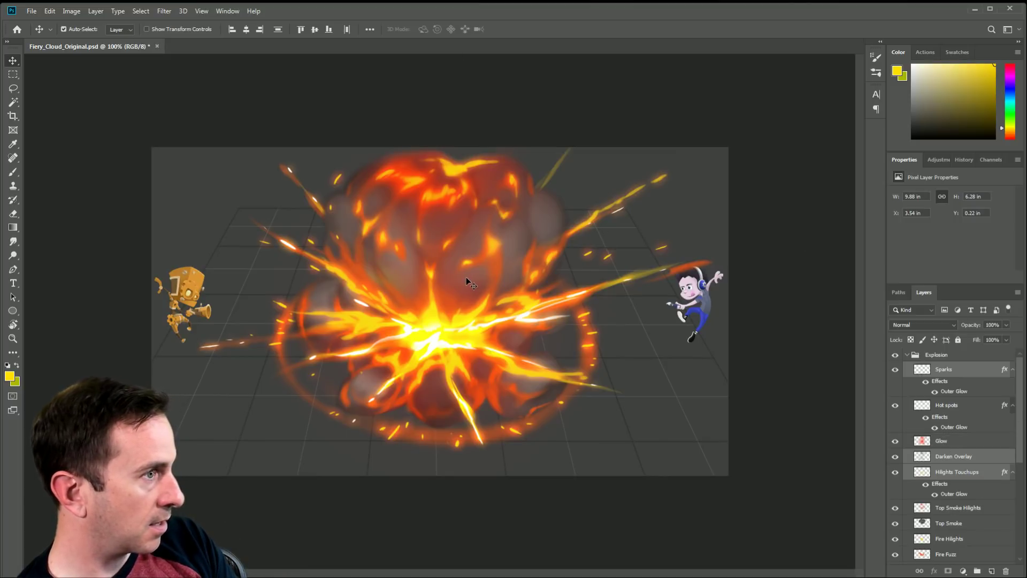
pyautogui.hotkey('ctrl', 'z')
pyautogui.moveTo(471, 285); pyautogui.dragTo(450, 307)
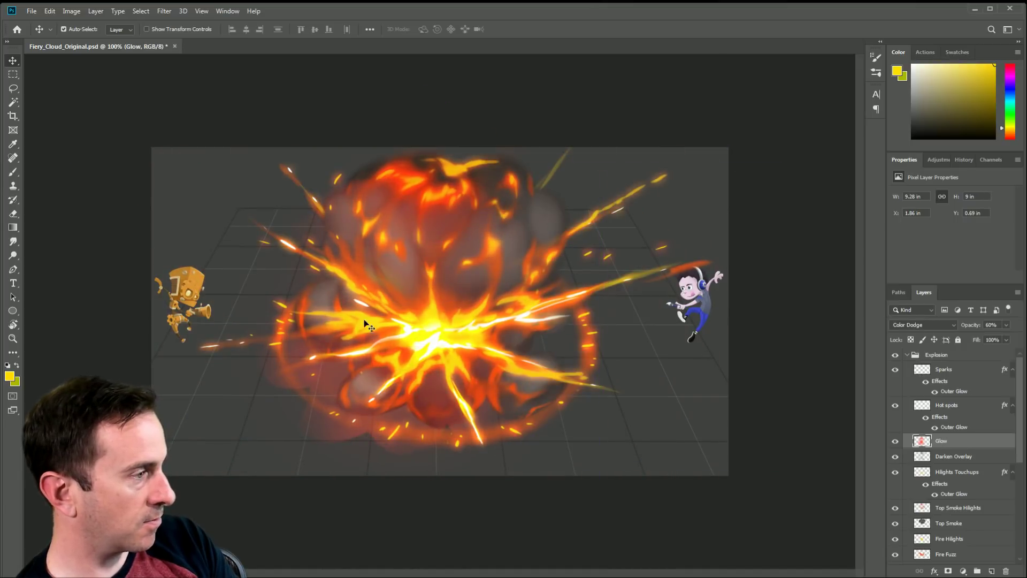
pyautogui.press('ctrl')
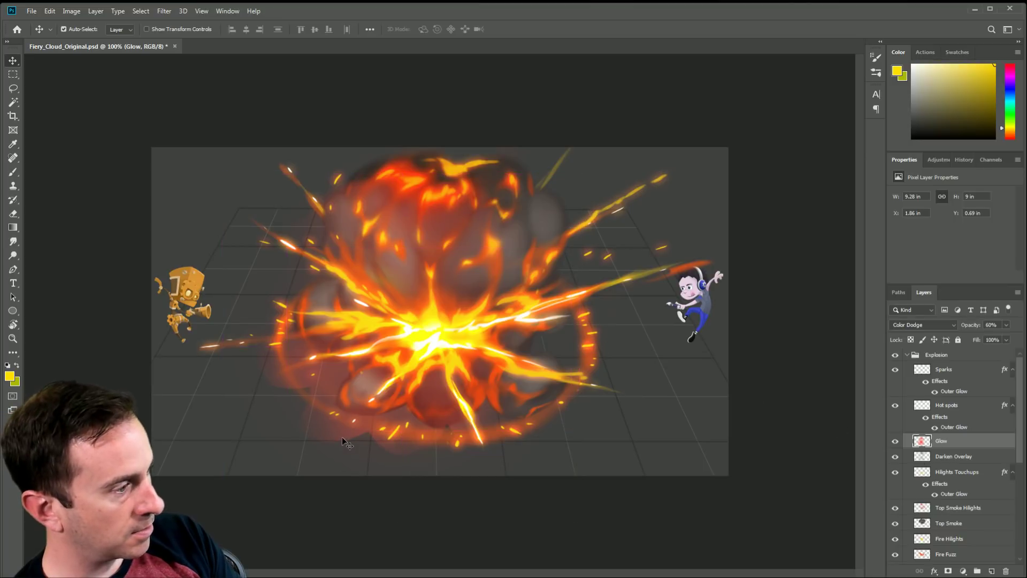
pyautogui.moveTo(342, 437); pyautogui.dragTo(207, 447)
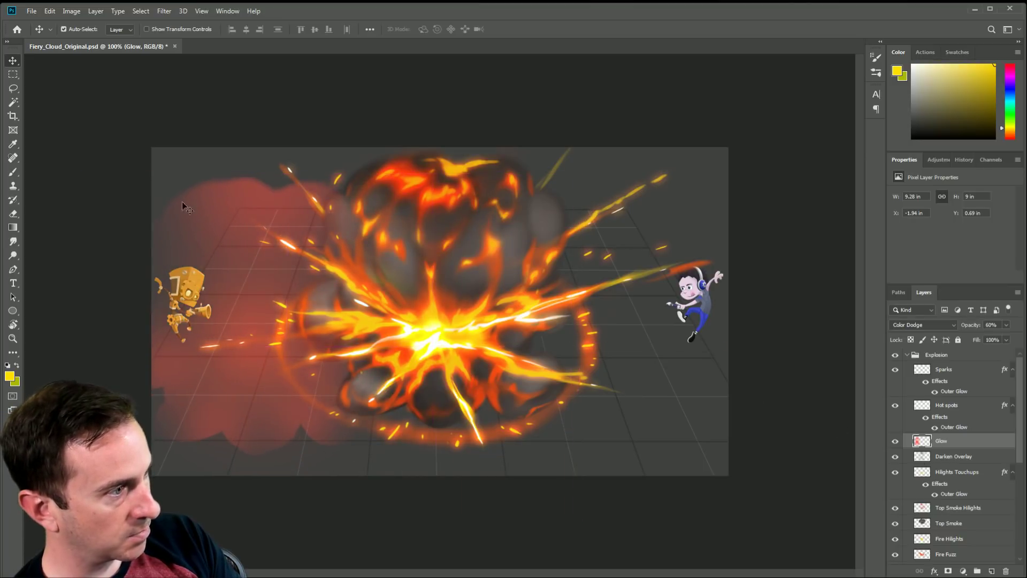
pyautogui.moveTo(182, 202); pyautogui.dragTo(250, 245)
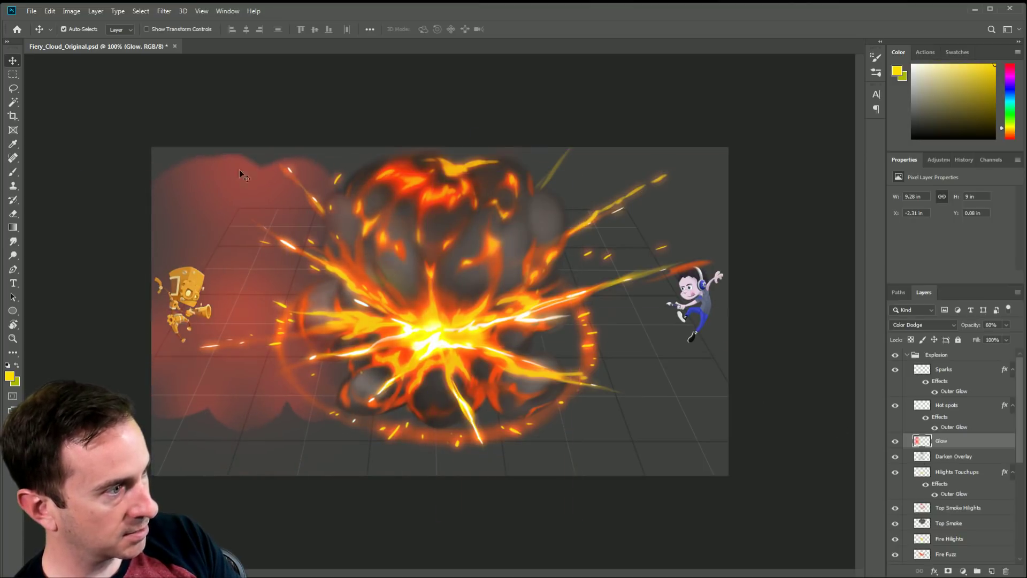
pyautogui.moveTo(239, 169); pyautogui.dragTo(251, 333)
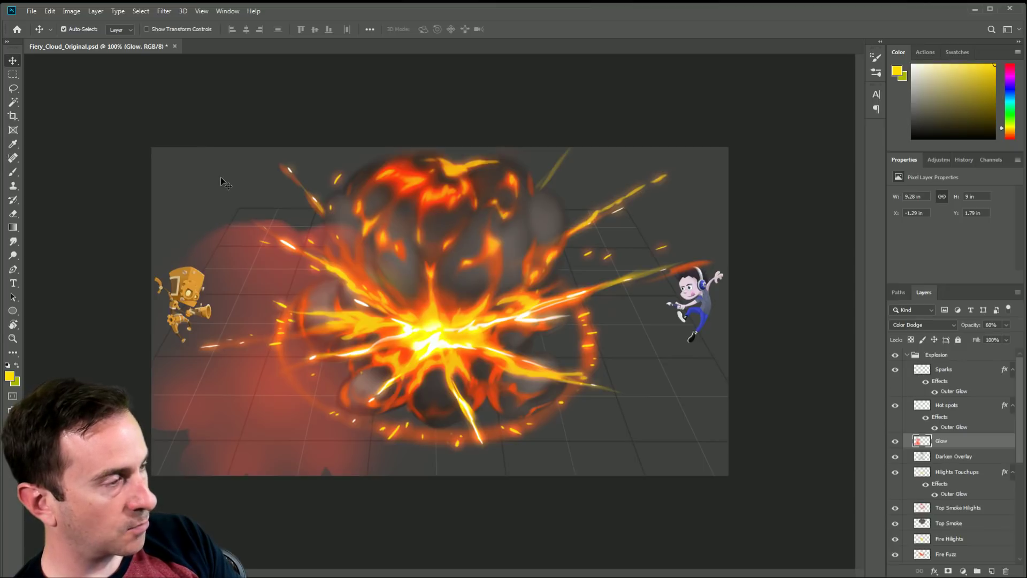
pyautogui.moveTo(222, 173)
pyautogui.mouseDown()
pyautogui.moveTo(295, 228)
pyautogui.moveTo(557, 378)
pyautogui.moveTo(203, 155)
pyautogui.moveTo(305, 262)
pyautogui.moveTo(386, 260)
pyautogui.moveTo(223, 174)
pyautogui.mouseUp()
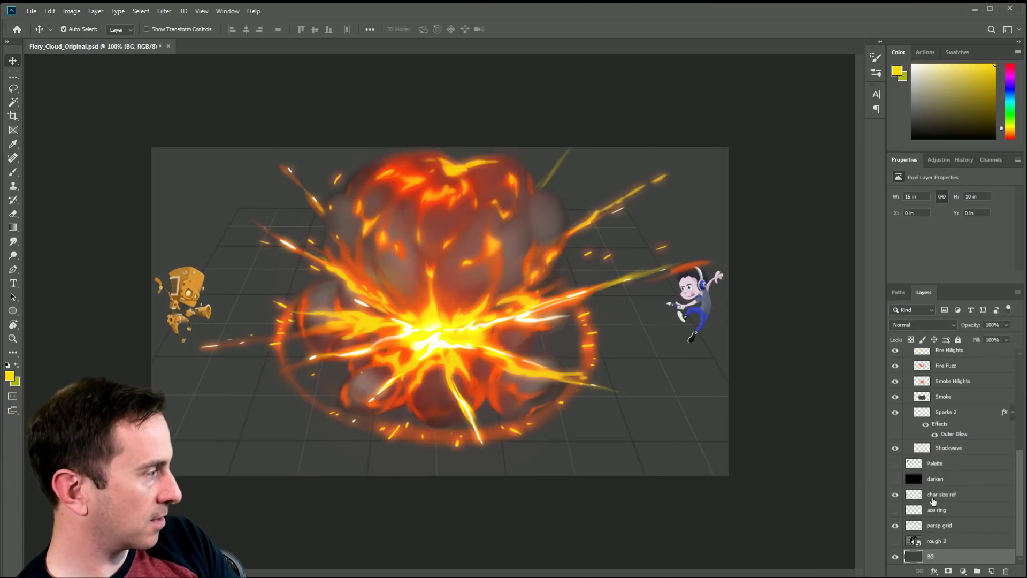
# - Revert the glow moves and select Hot spots, Glow, Darken Overlay and the Explosion group in turn
pyautogui.press('ctrl')
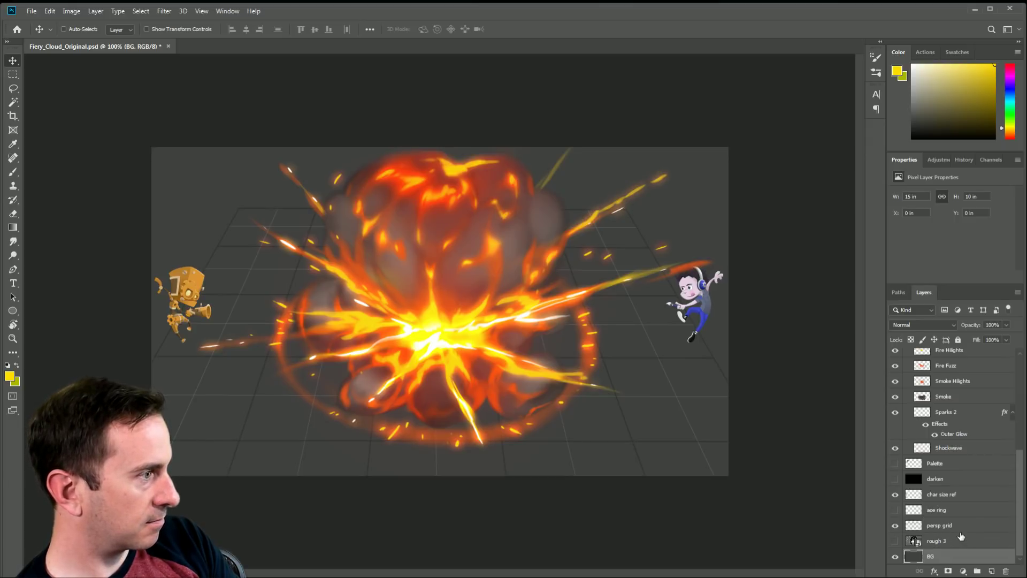
pyautogui.moveTo(1020, 530); pyautogui.dragTo(1012, 372)
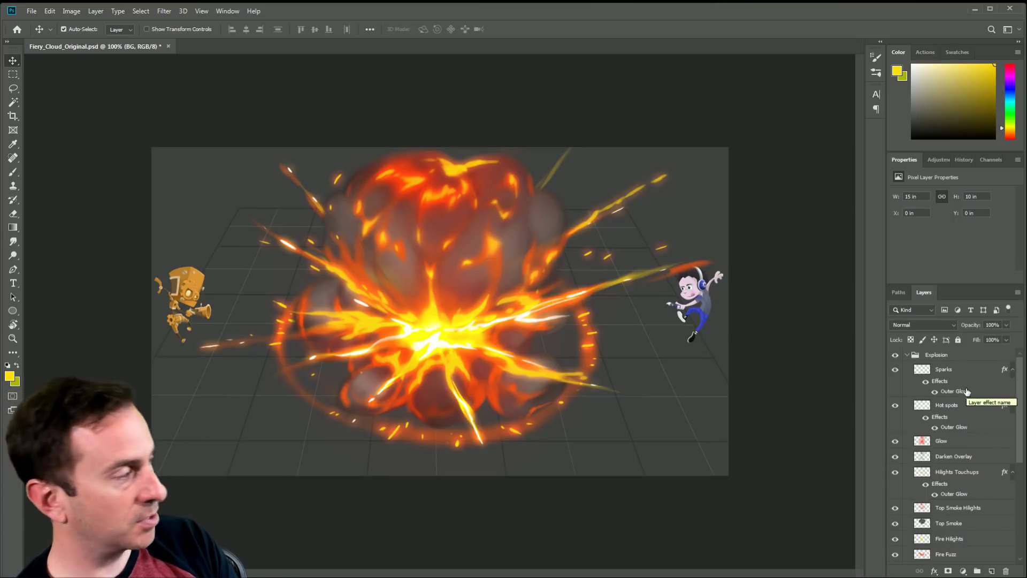
pyautogui.click(957, 407)
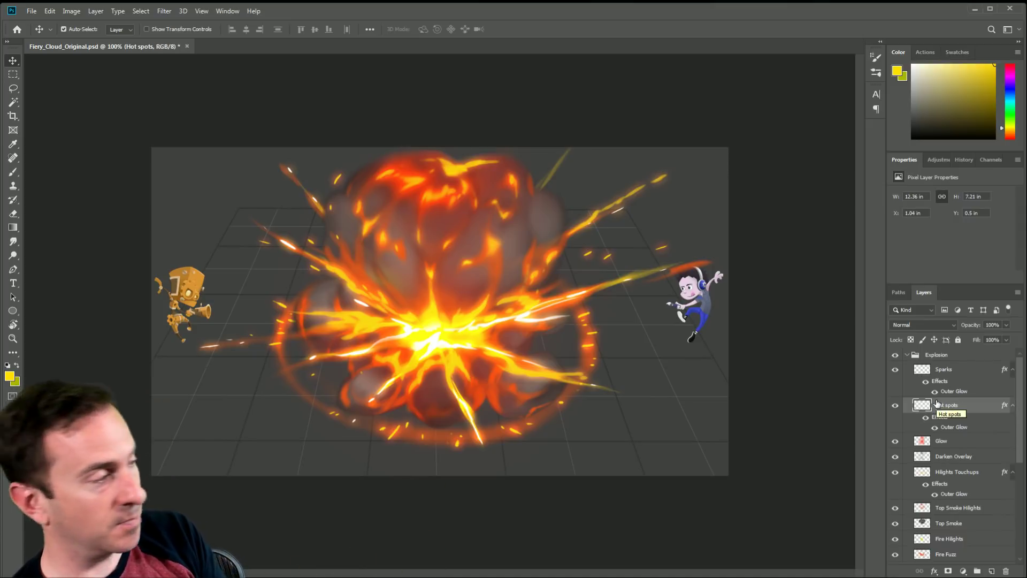
pyautogui.click(950, 443)
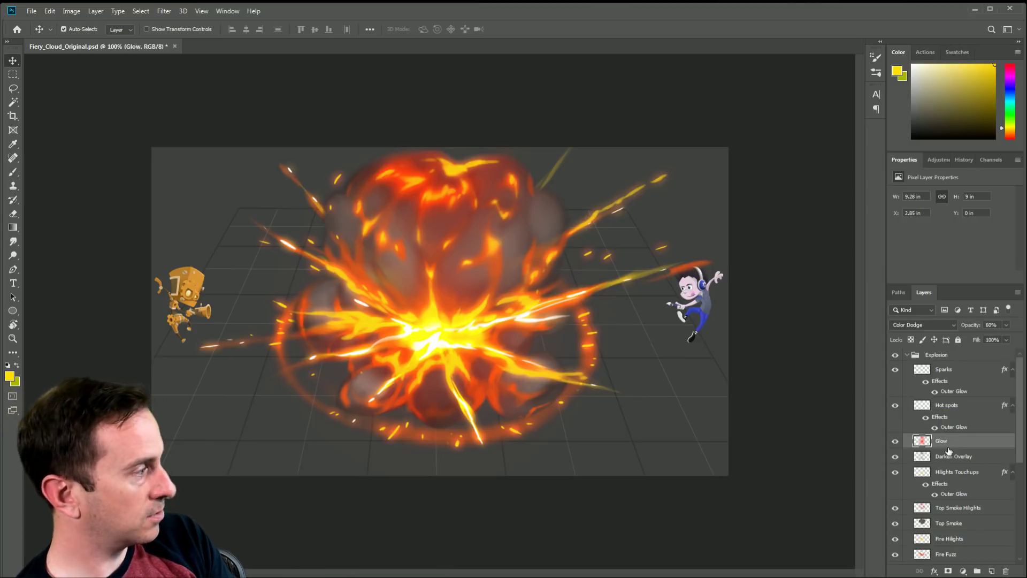
pyautogui.click(951, 457)
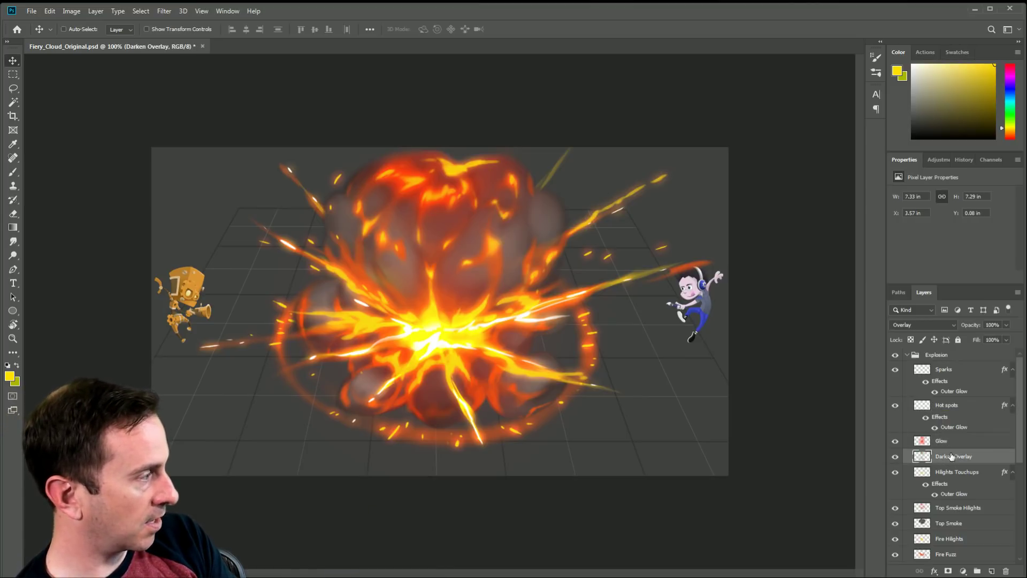
pyautogui.click(952, 442)
pyautogui.click(951, 356)
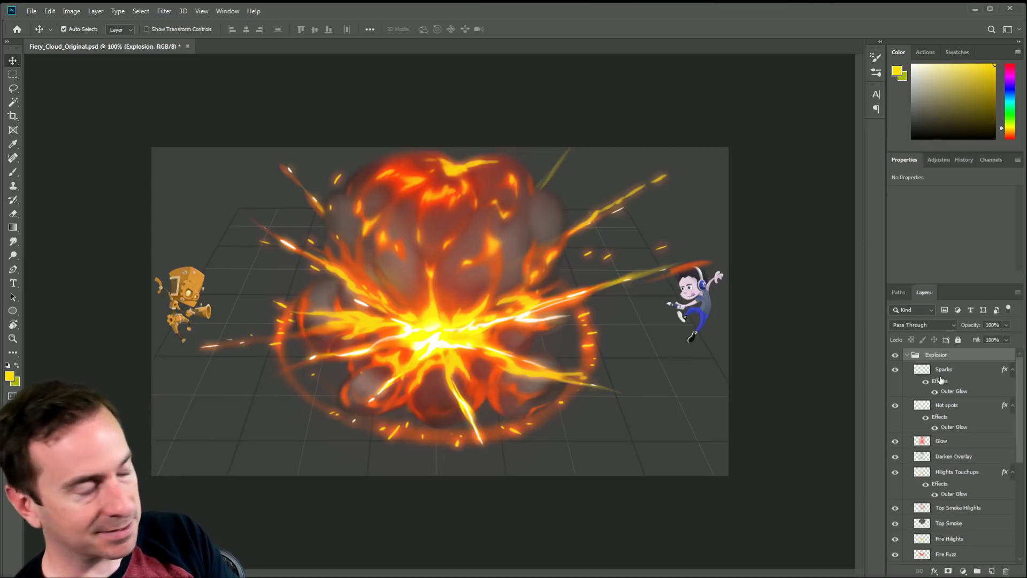
# - Select Hot spots with Darken Overlay, Hilights Touchups and Top Smoke Hilights together
pyautogui.click(943, 370)
pyautogui.click(950, 406)
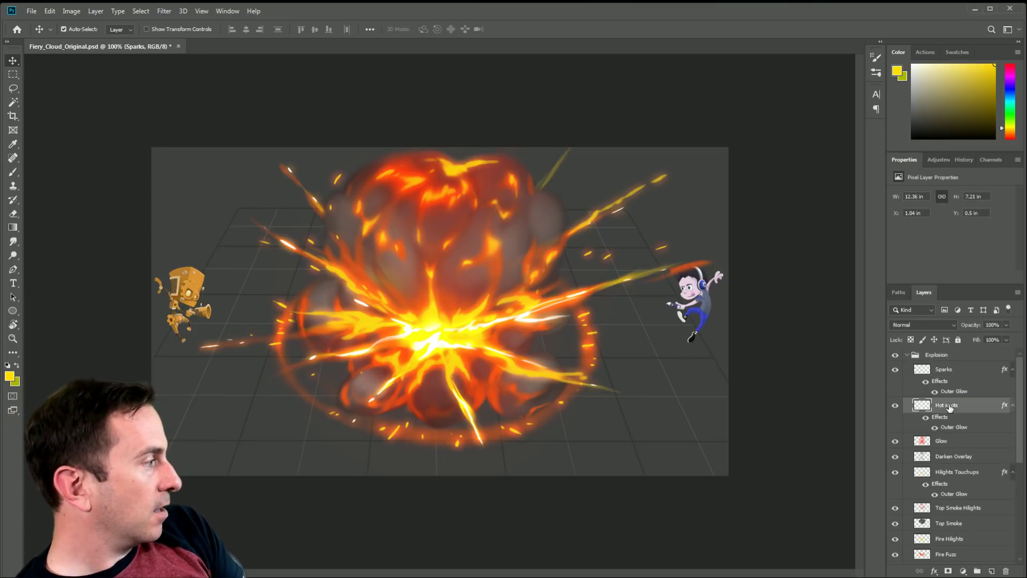
pyautogui.keyDown('ctrl'); pyautogui.click(959, 459); pyautogui.keyUp('ctrl')
pyautogui.keyDown('ctrl'); pyautogui.click(957, 475); pyautogui.keyUp('ctrl')
pyautogui.keyDown('ctrl'); pyautogui.click(952, 512); pyautogui.keyUp('ctrl')
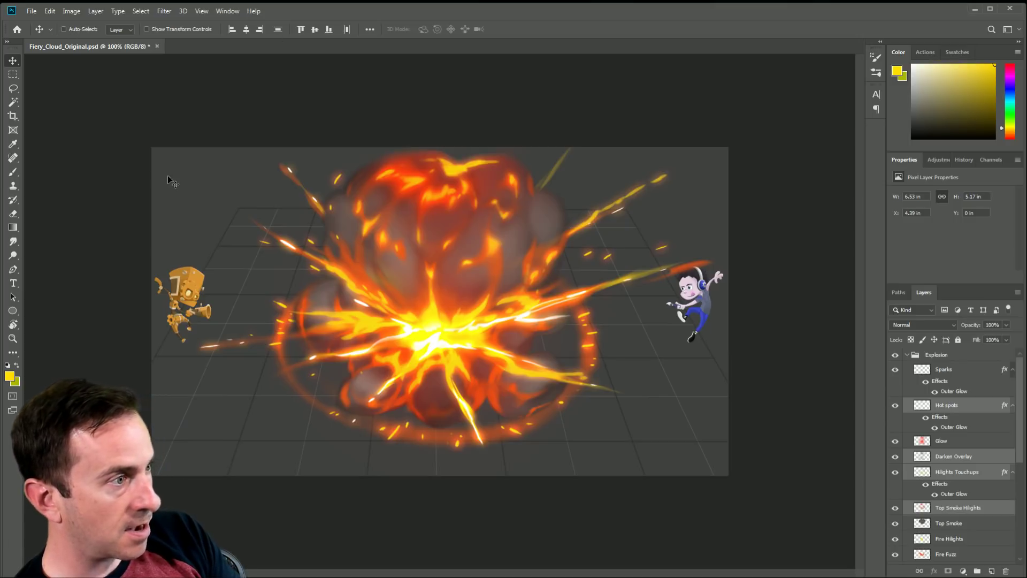
# - Move the selected explosion layers, rotate them about -10 degrees and rescale them
pyautogui.moveTo(197, 177); pyautogui.dragTo(610, 332)
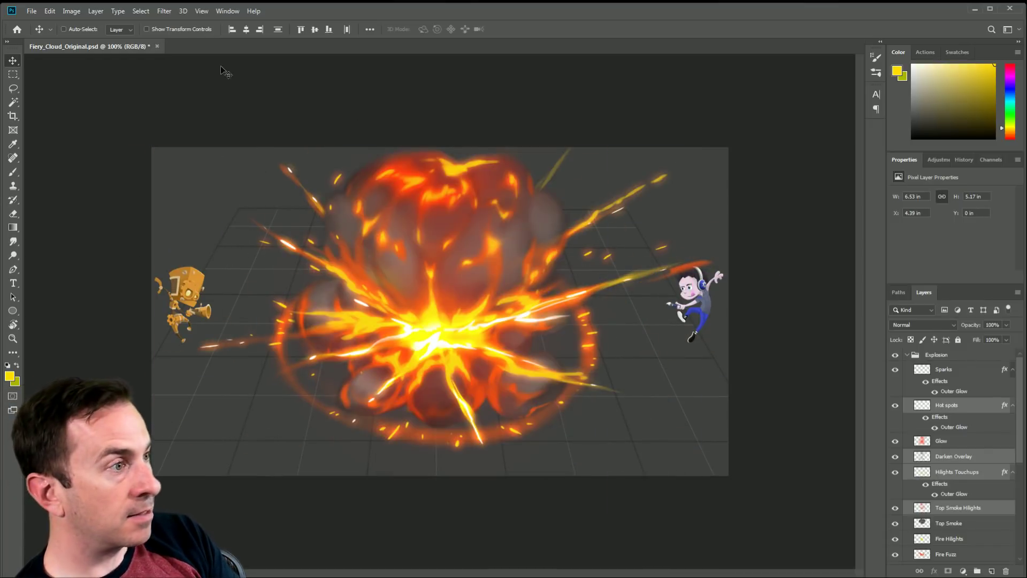
pyautogui.click(171, 30)
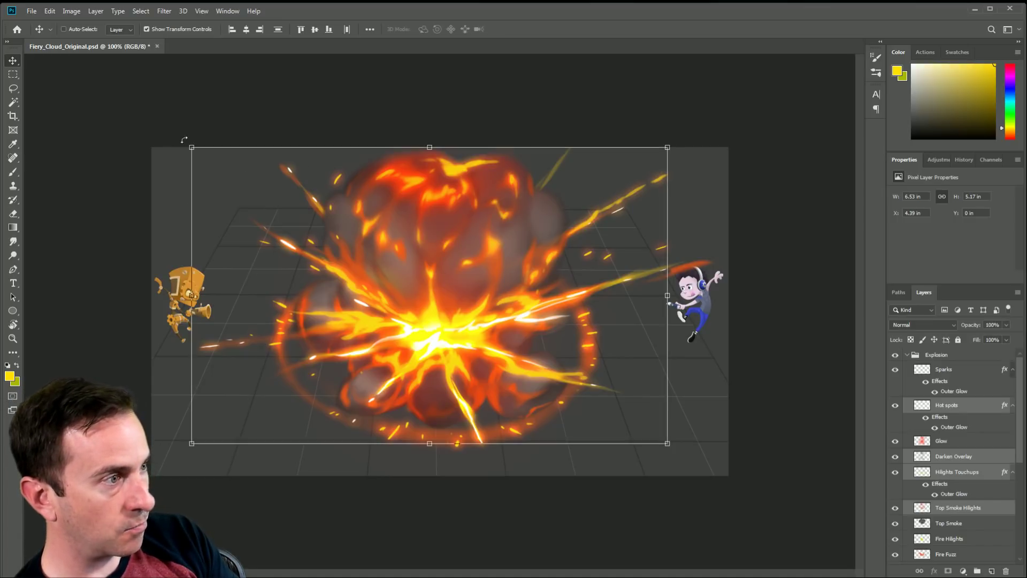
pyautogui.moveTo(184, 140); pyautogui.dragTo(177, 184)
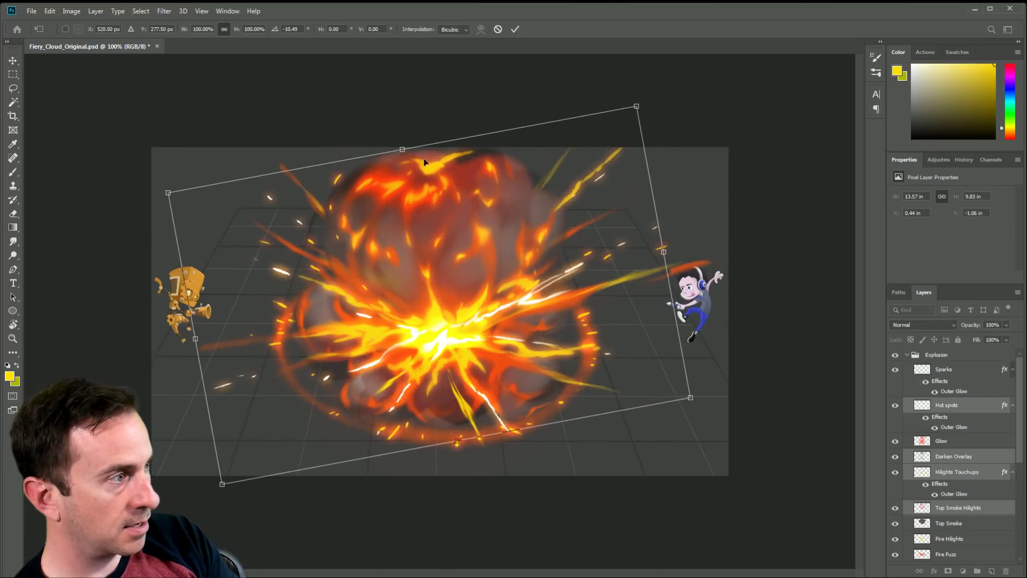
pyautogui.moveTo(402, 150); pyautogui.dragTo(433, 233)
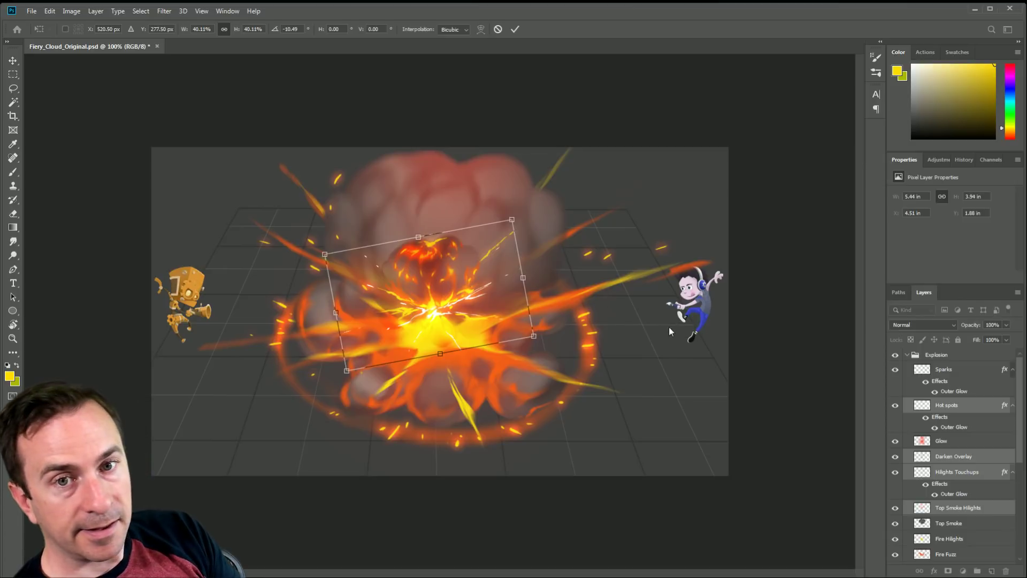
pyautogui.hotkey('ctrl', 'z')
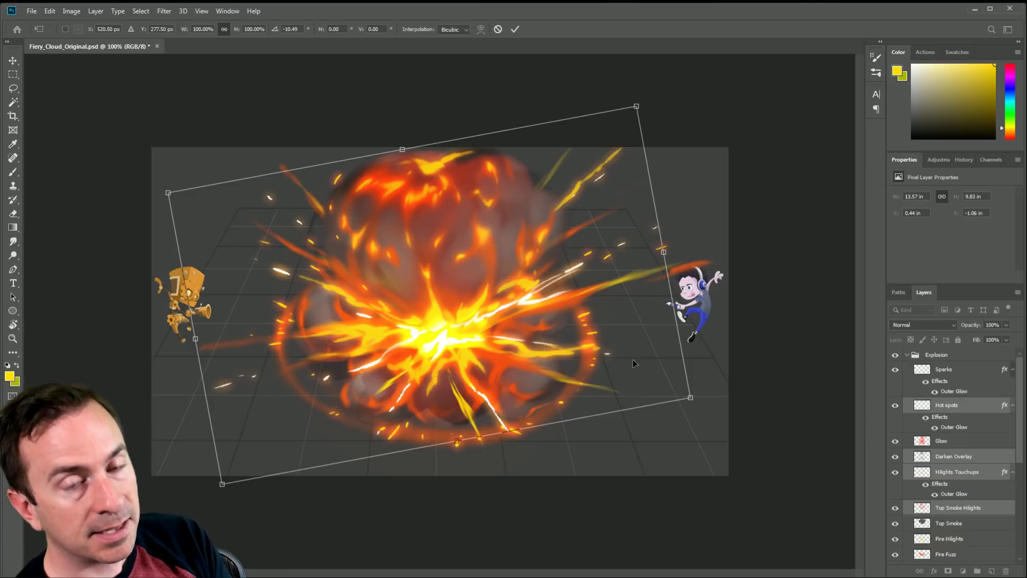
pyautogui.press('Escape')
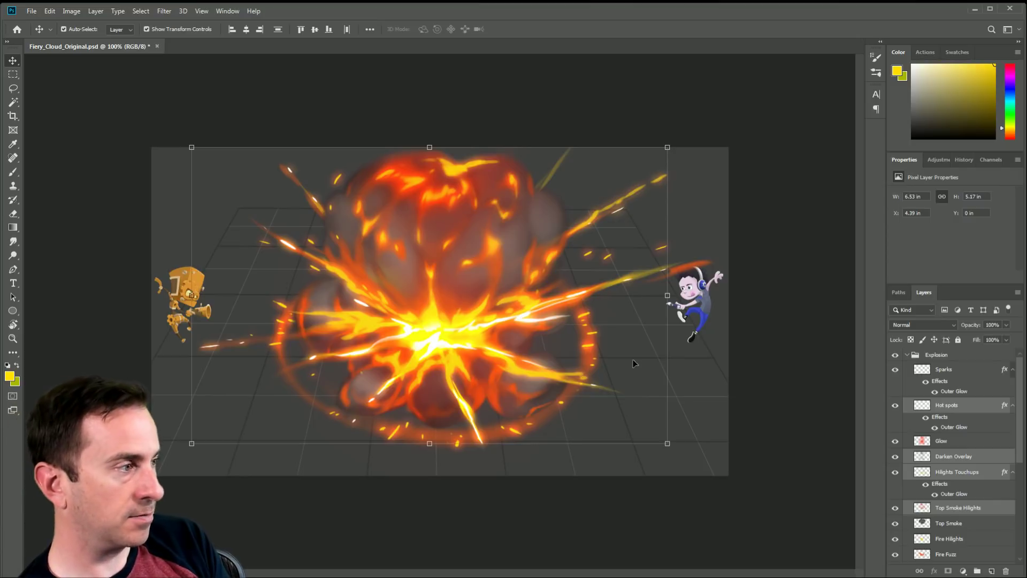
# - Revert to the Open history state, turn off transform controls, and select Darken Overlay
pyautogui.press('ctrl')
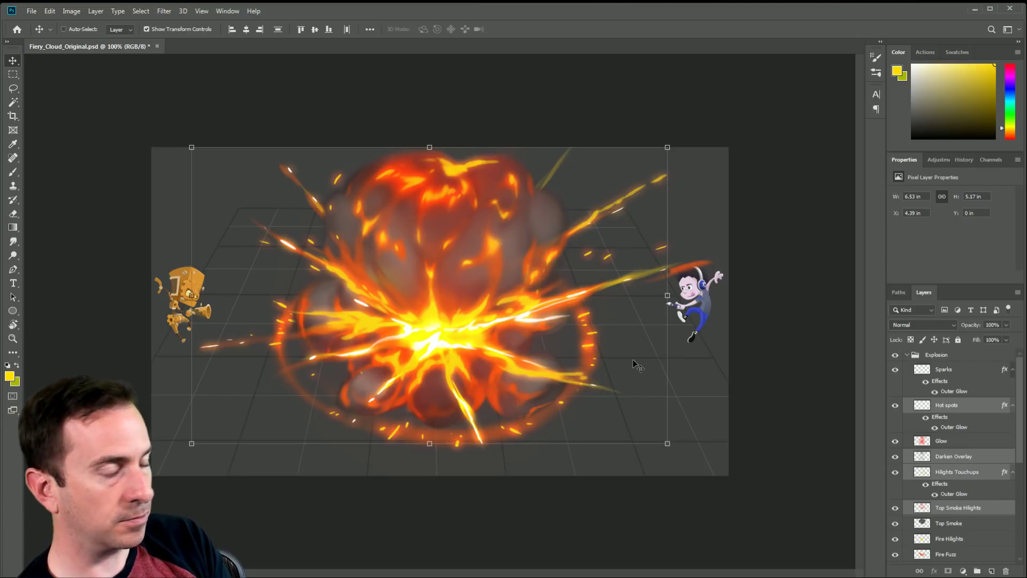
pyautogui.click(956, 160)
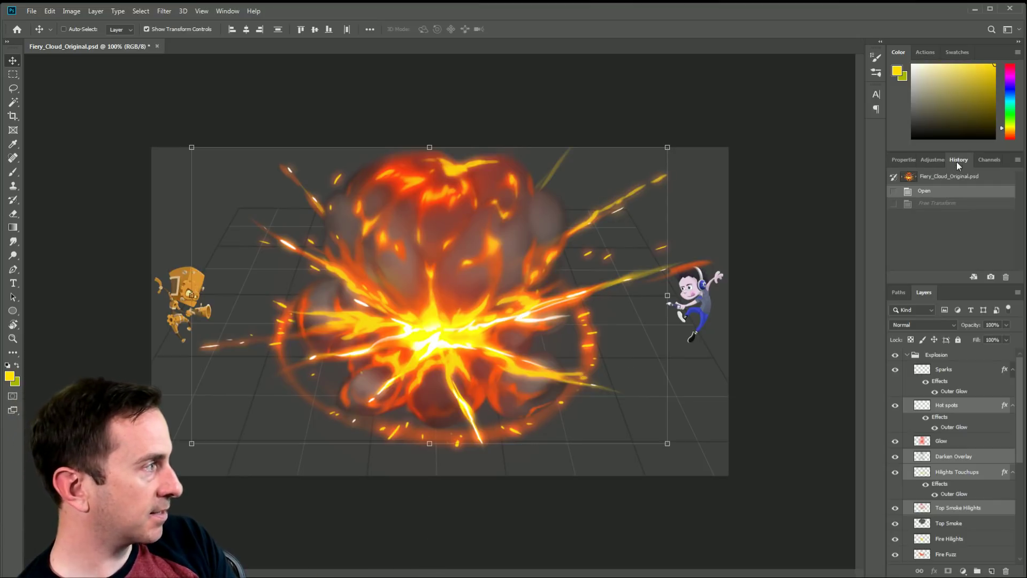
pyautogui.click(924, 204)
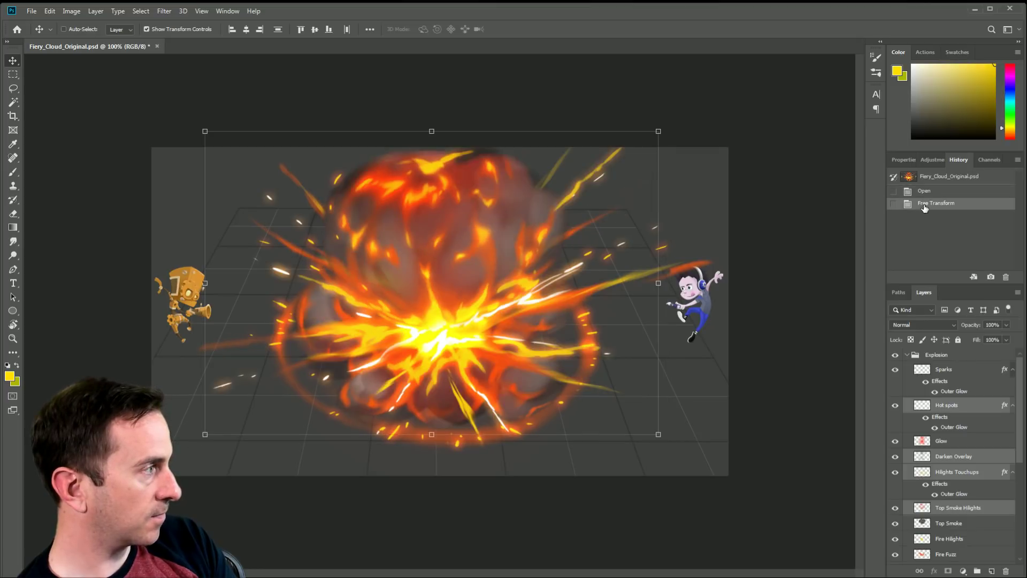
pyautogui.click(939, 191)
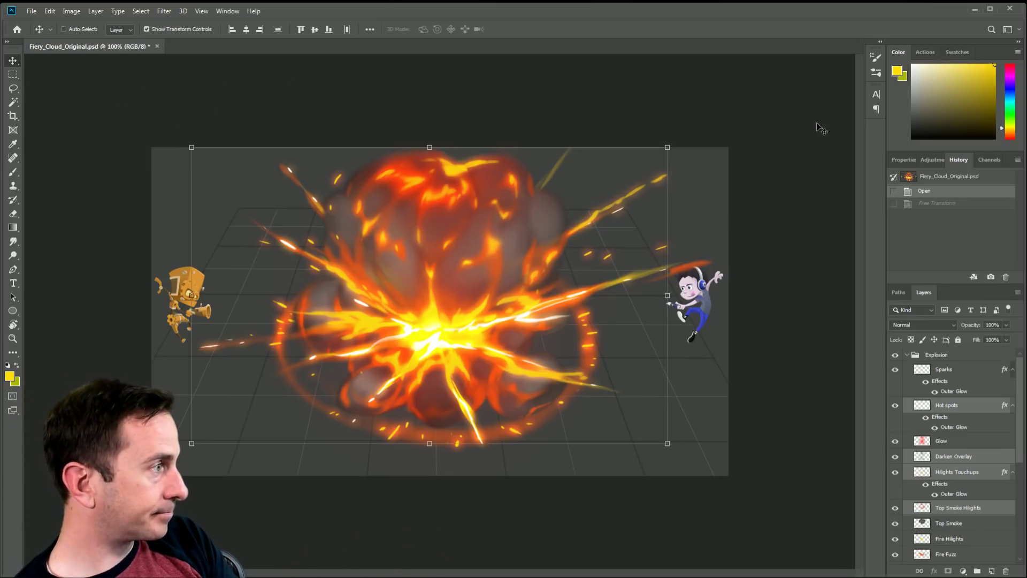
pyautogui.click(167, 28)
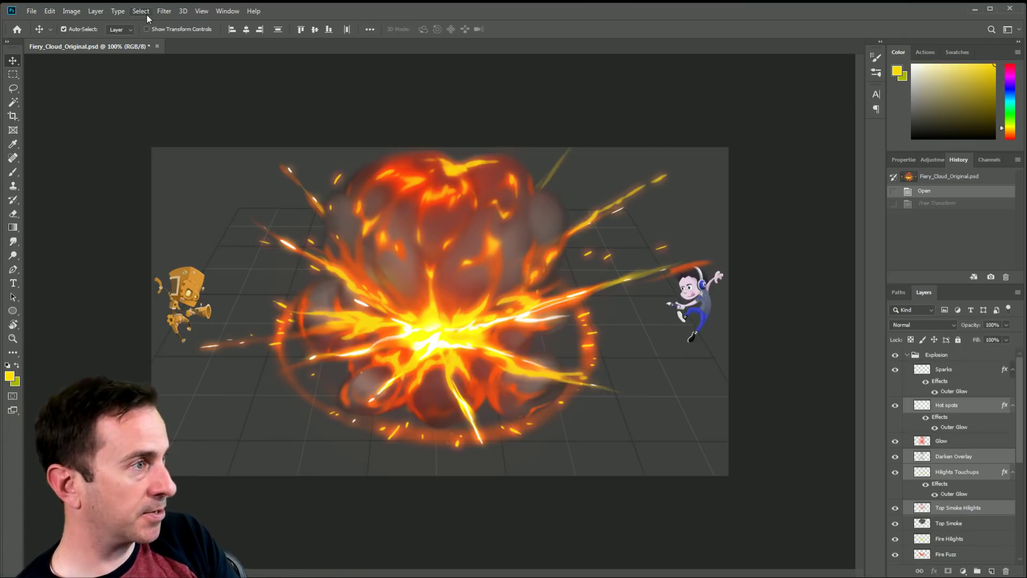
pyautogui.click(959, 524)
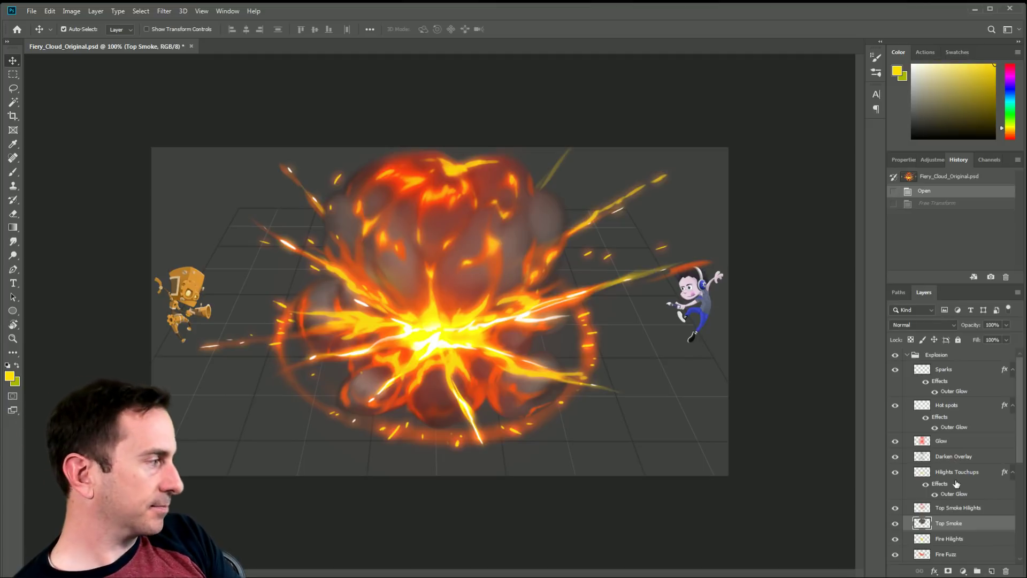
pyautogui.click(954, 458)
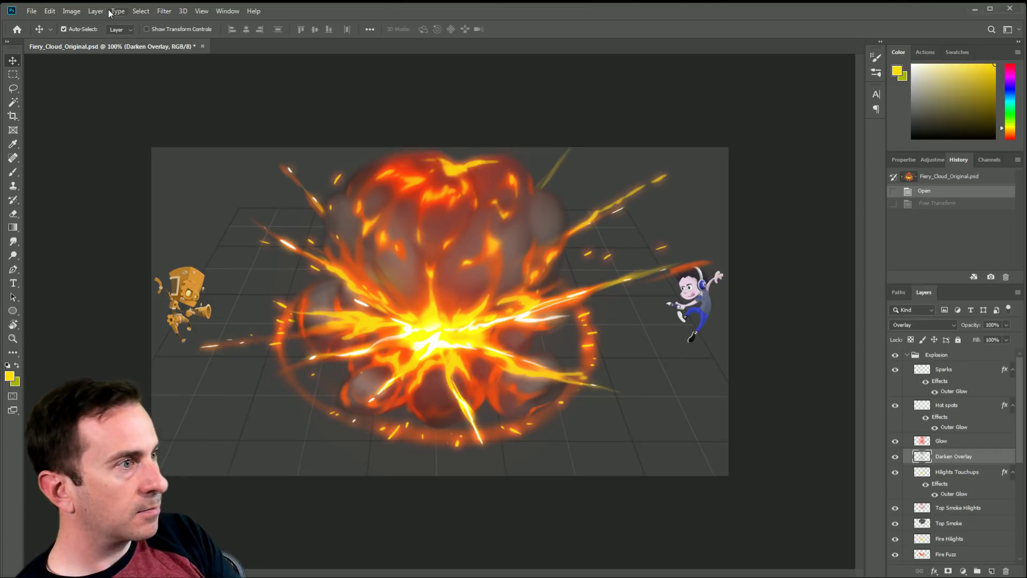
pyautogui.click(56, 11)
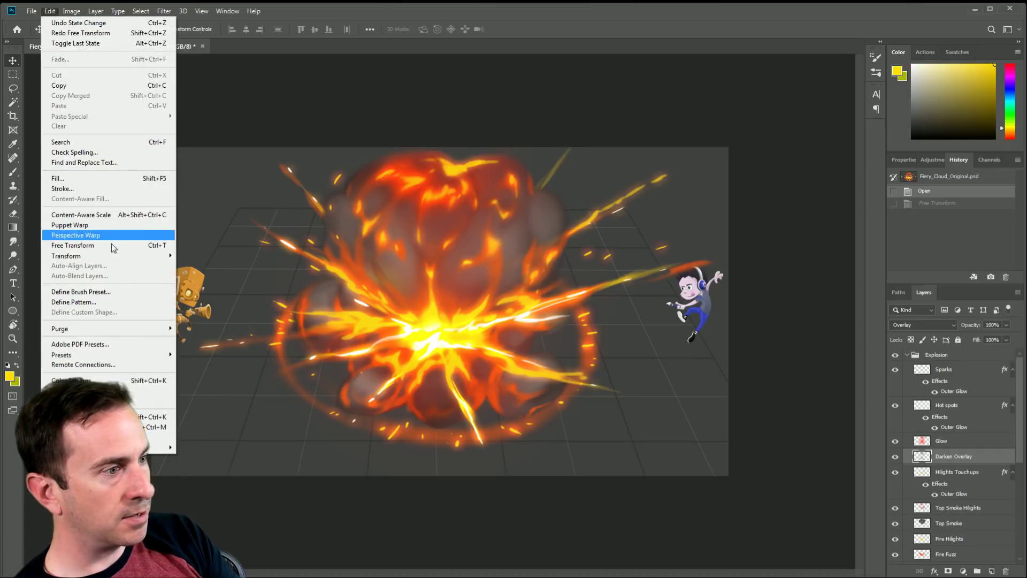
pyautogui.moveTo(112, 253)
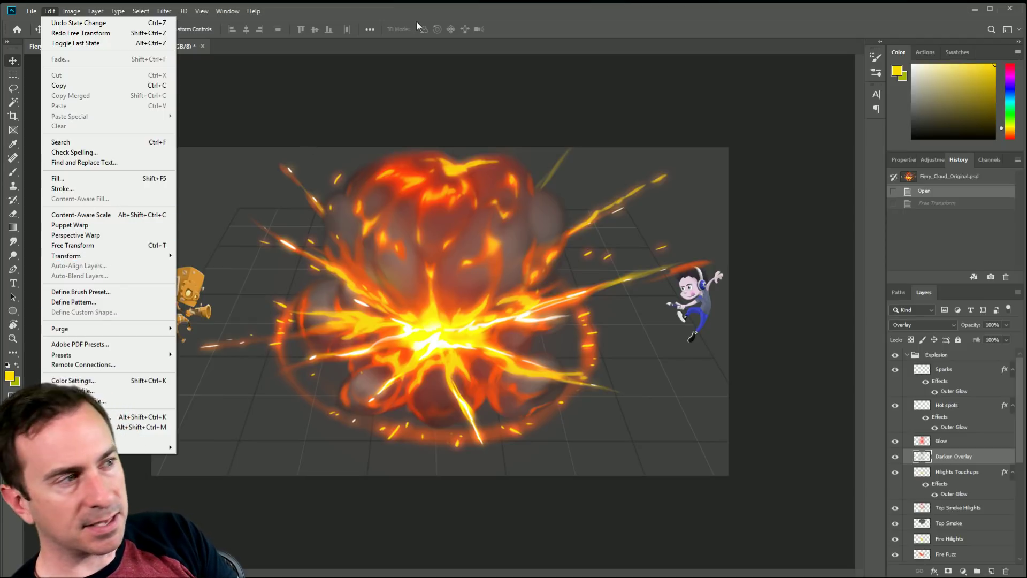
pyautogui.click(476, 19)
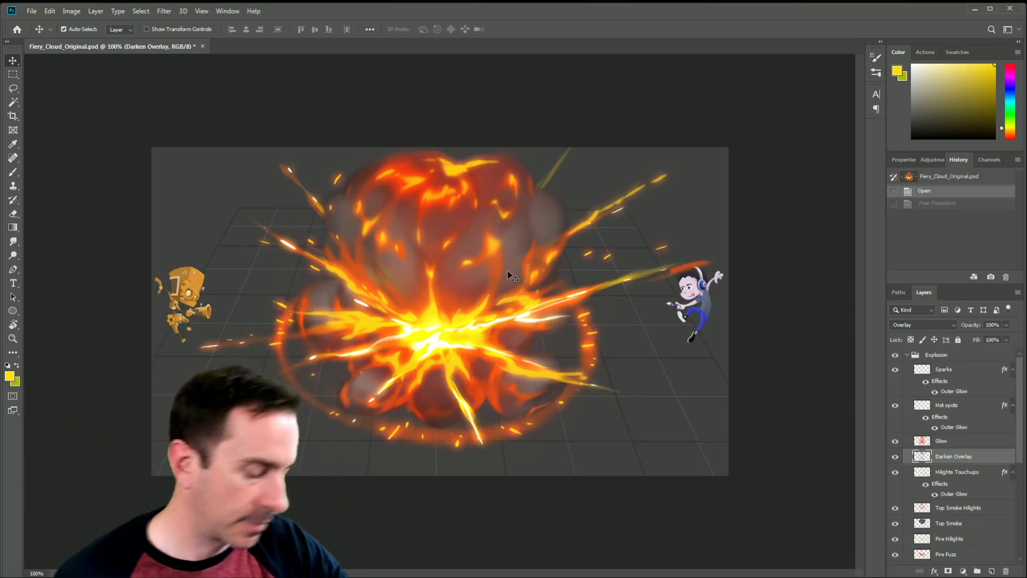
# - Lasso around the upper-right spark streak and delete it from the Darken Overlay layer
pyautogui.press('l')
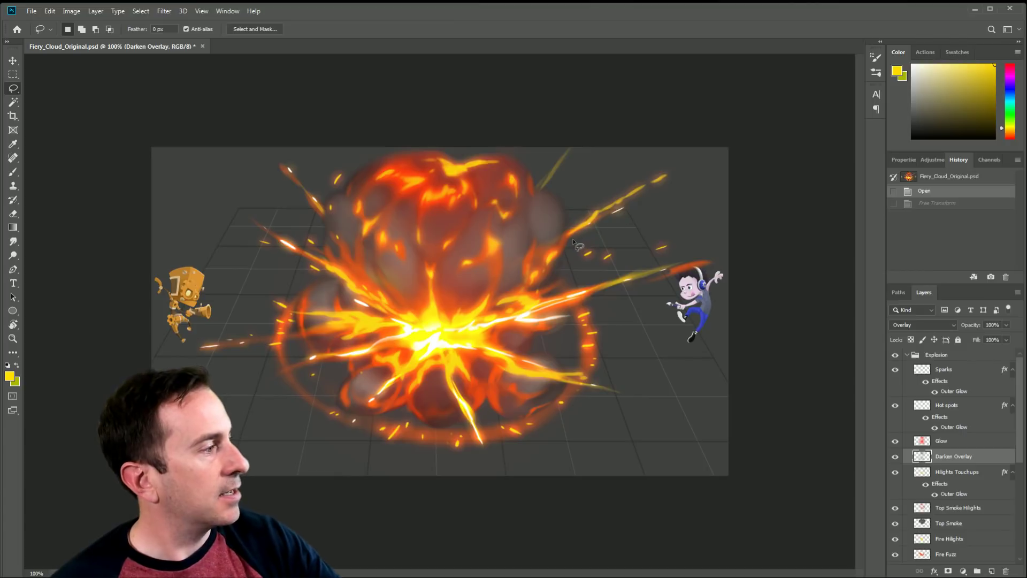
pyautogui.moveTo(576, 244)
pyautogui.mouseDown()
pyautogui.moveTo(651, 203)
pyautogui.moveTo(678, 171)
pyautogui.moveTo(661, 162)
pyautogui.moveTo(606, 190)
pyautogui.moveTo(569, 242)
pyautogui.mouseUp()
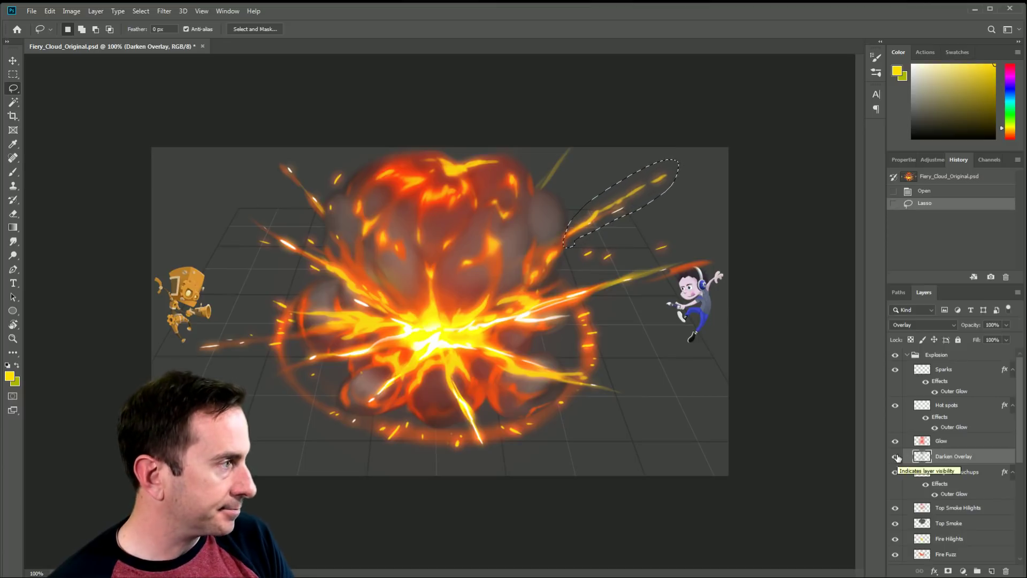
pyautogui.press('Delete')
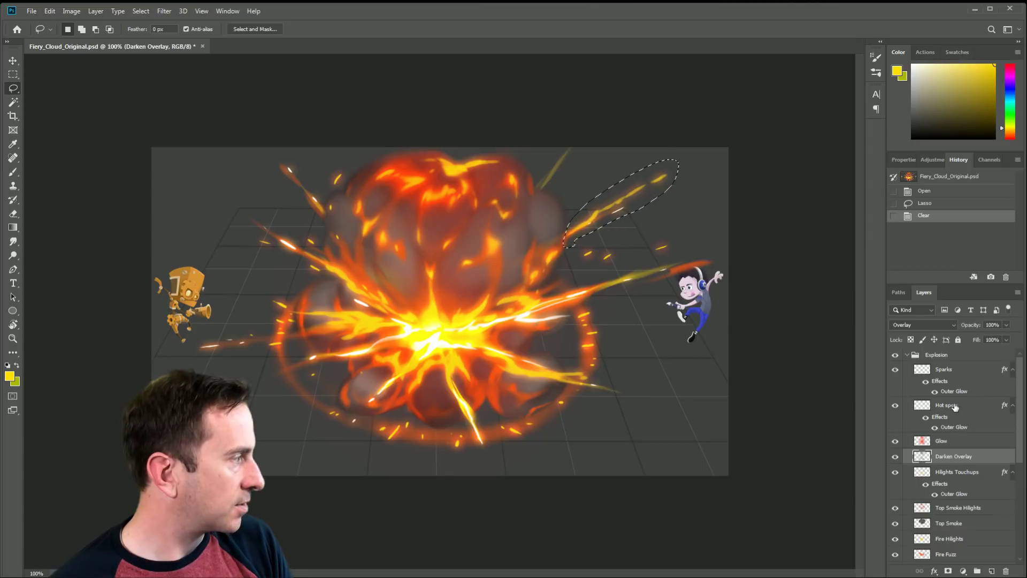
# - Toggle Fire Hilights, Top Smoke, Top Smoke Hilights, Smoke Hilights, Smoke and Sparks 2 to compare
pyautogui.scroll(-3, 934, 460)
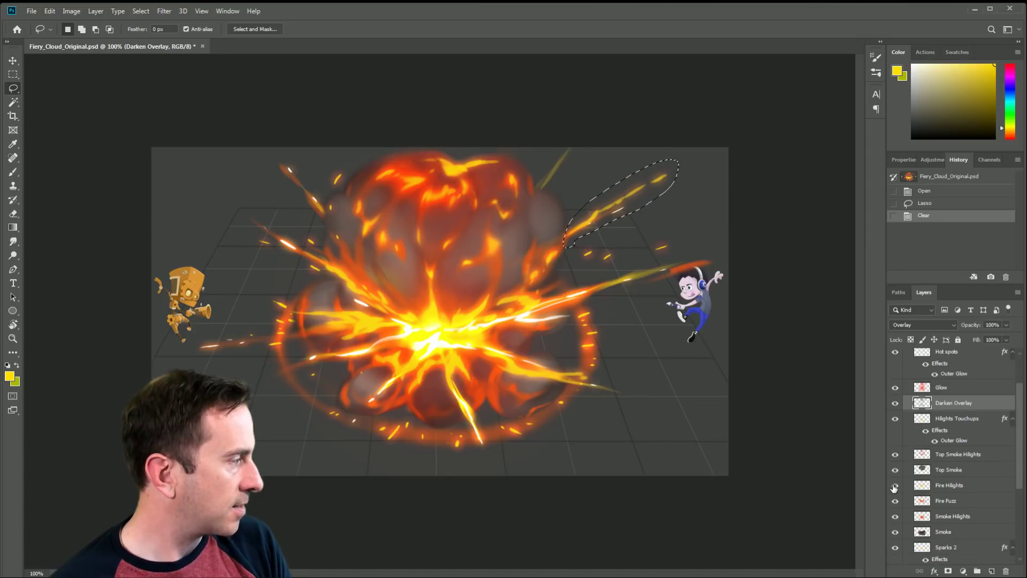
pyautogui.click(895, 487)
pyautogui.click(896, 484)
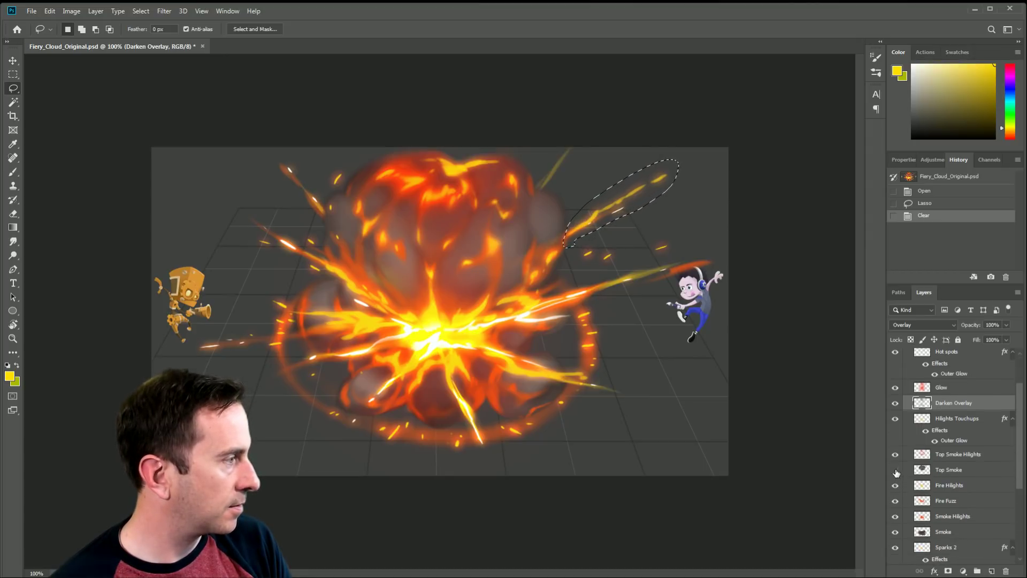
pyautogui.click(895, 470)
pyautogui.click(895, 470)
pyautogui.click(895, 455)
pyautogui.click(895, 454)
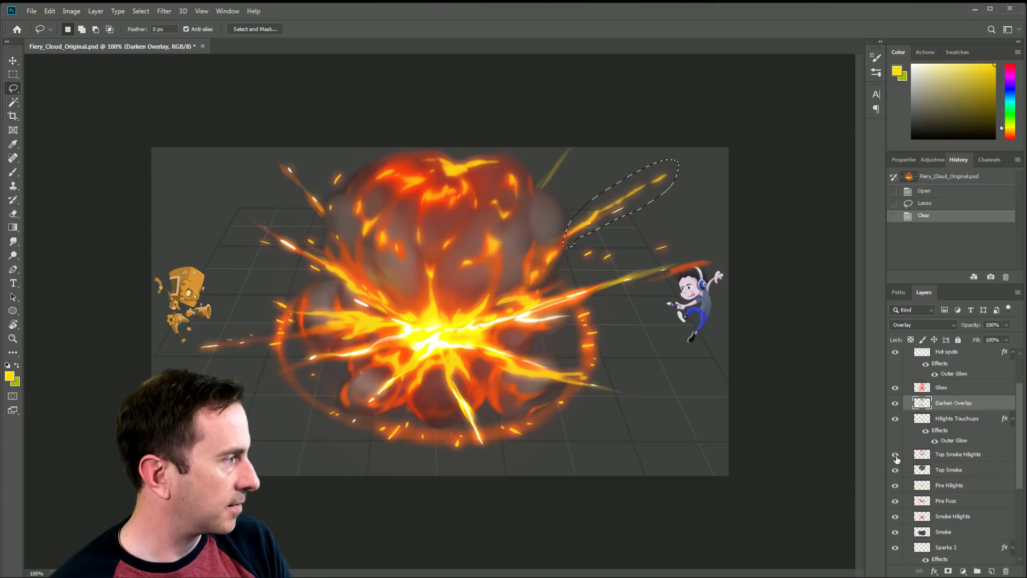
pyautogui.click(895, 516)
pyautogui.click(895, 516)
pyautogui.click(895, 532)
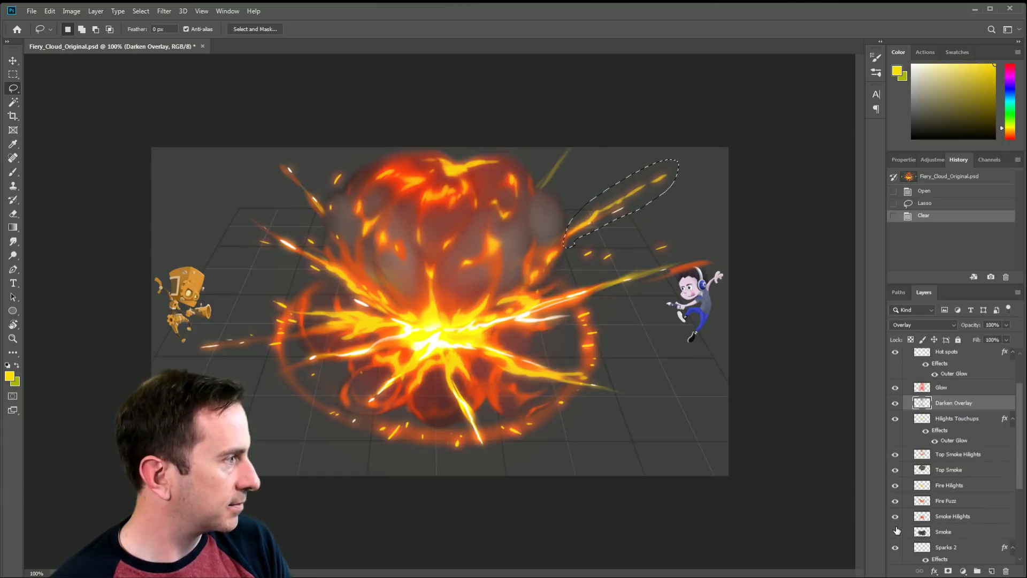
pyautogui.click(895, 532)
pyautogui.click(895, 547)
pyautogui.click(895, 547)
pyautogui.scroll(-4, 896, 551)
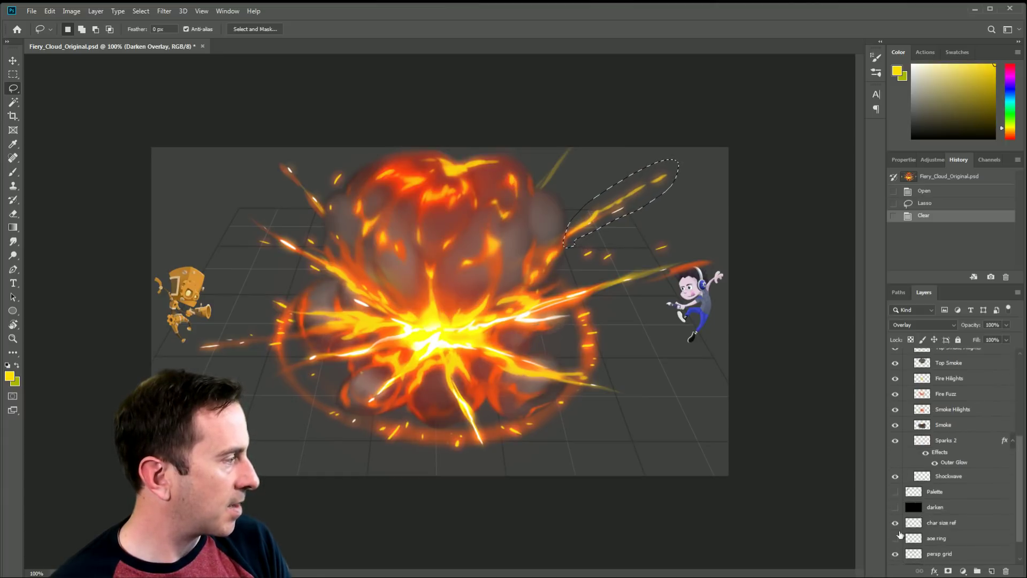
pyautogui.click(895, 441)
pyautogui.click(895, 442)
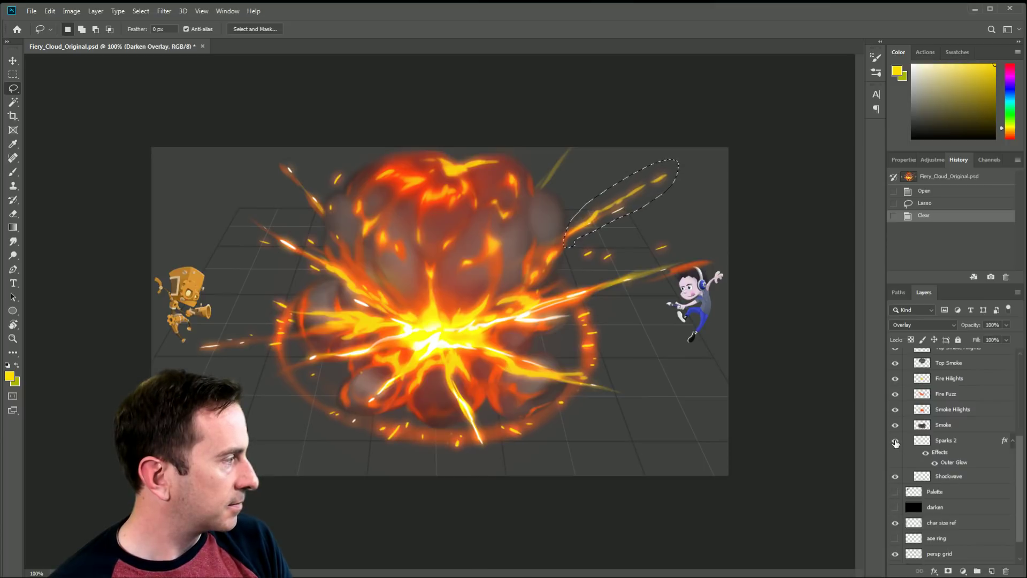
pyautogui.scroll(3, 894, 437)
pyautogui.scroll(3, 893, 428)
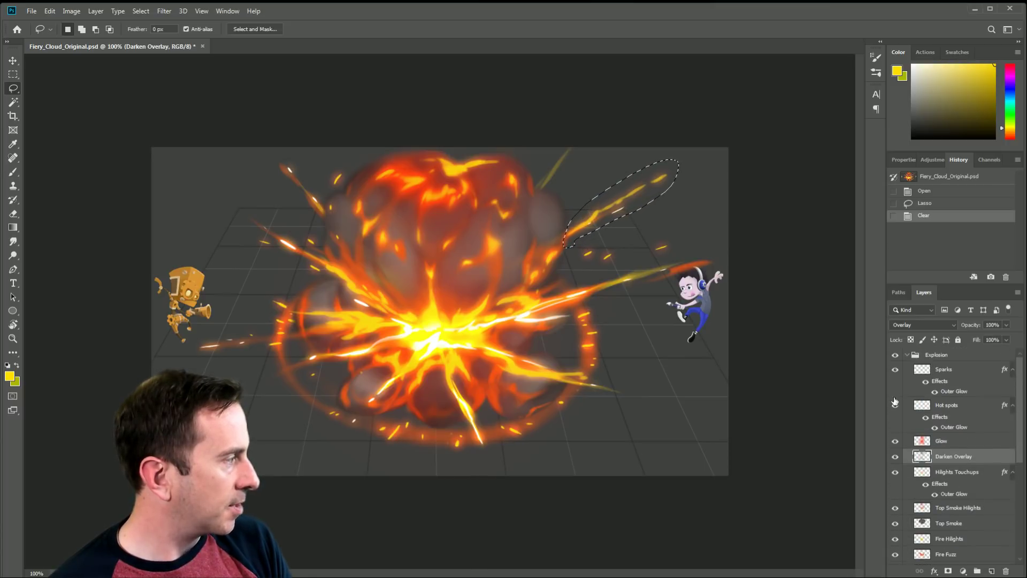
# - Toggle Sparks, Hot spots, Glow and Darken Overlay off and on to compare
pyautogui.click(896, 370)
pyautogui.click(897, 370)
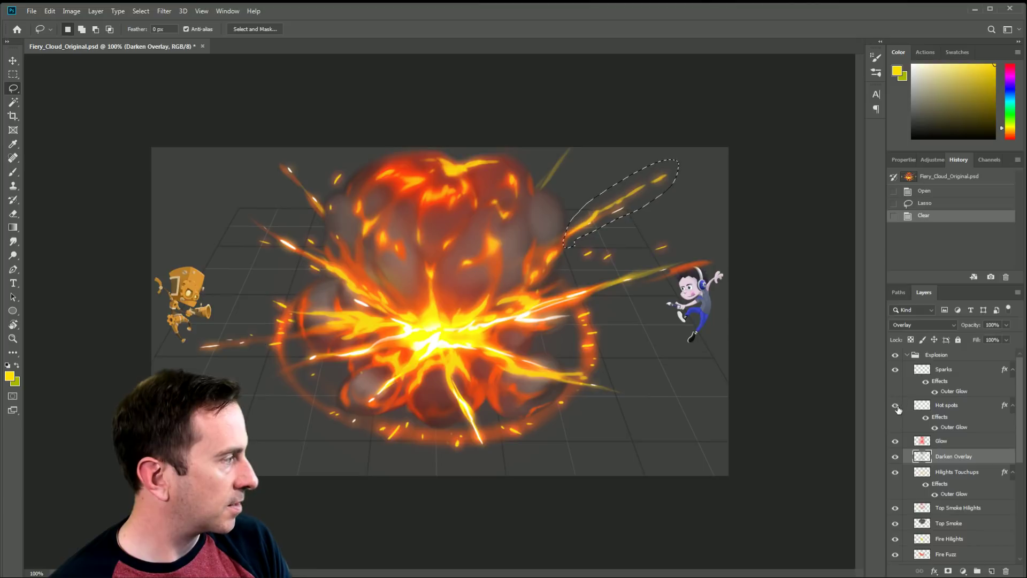
pyautogui.click(896, 406)
pyautogui.click(896, 406)
pyautogui.click(895, 441)
pyautogui.click(895, 441)
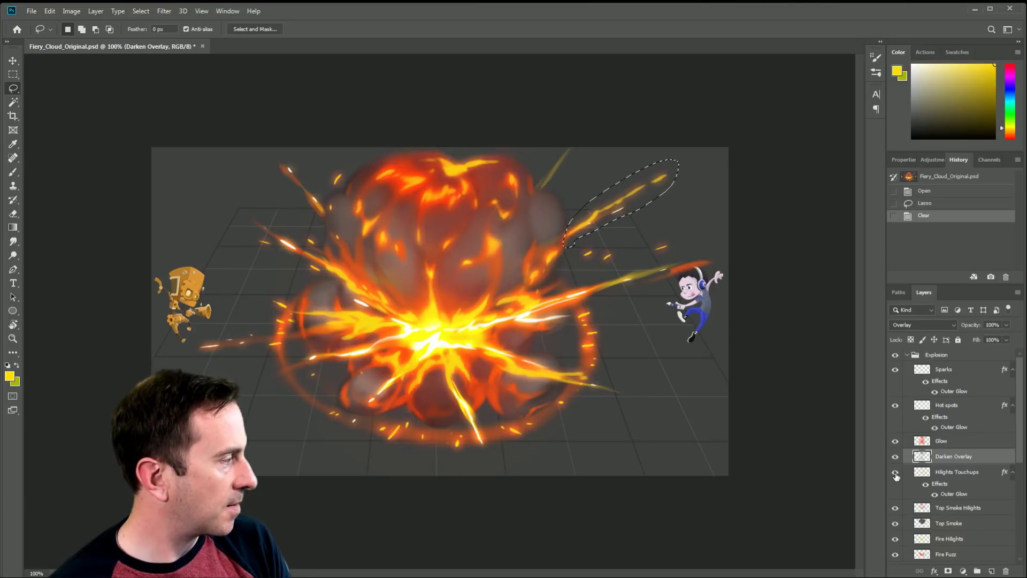
pyautogui.click(895, 457)
pyautogui.click(896, 456)
# - Make Hilights Touchups visible and selected, then trial-clear the lassoed area and undo it
pyautogui.click(896, 472)
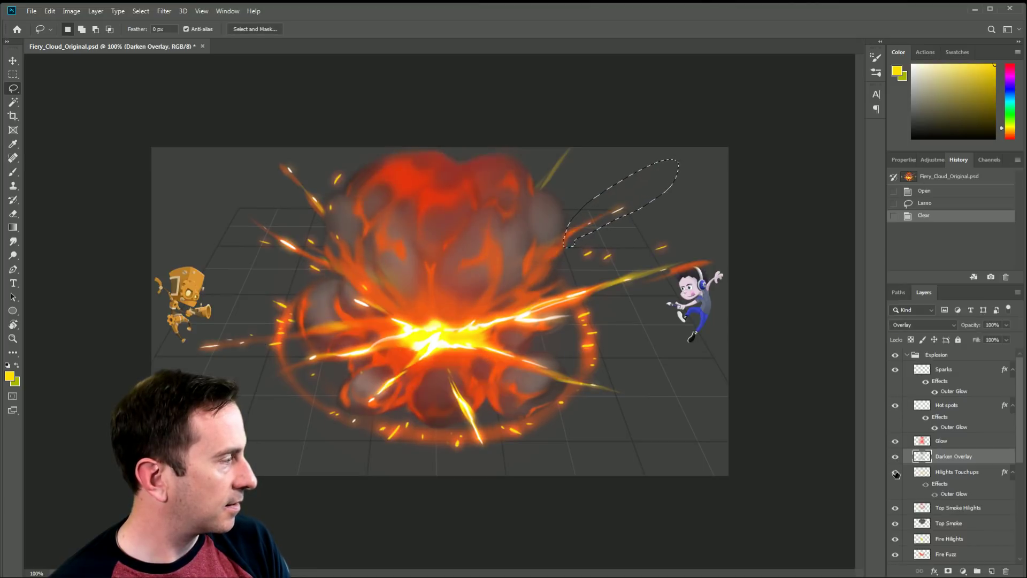
pyautogui.click(896, 474)
pyautogui.click(965, 474)
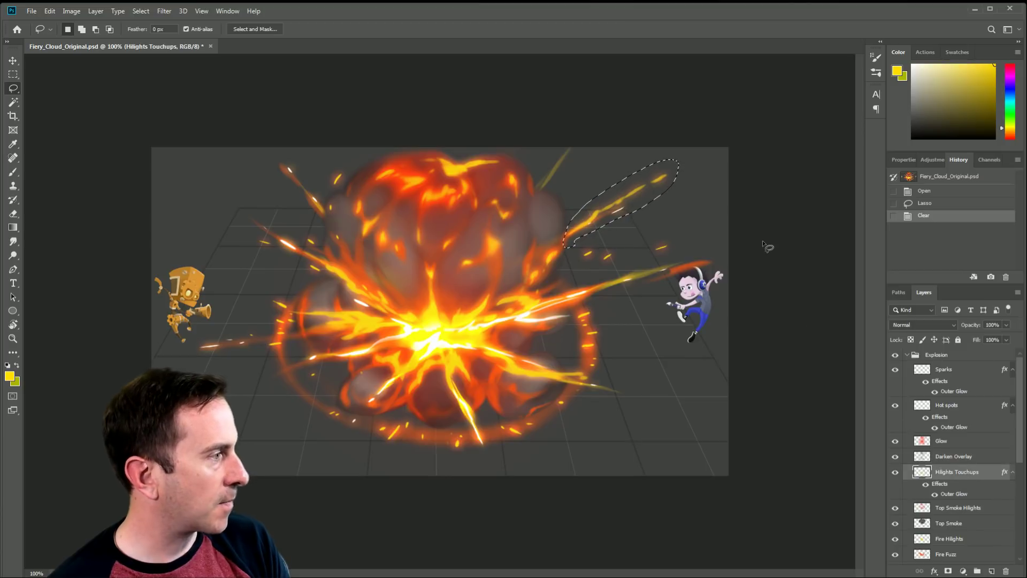
pyautogui.press('Delete')
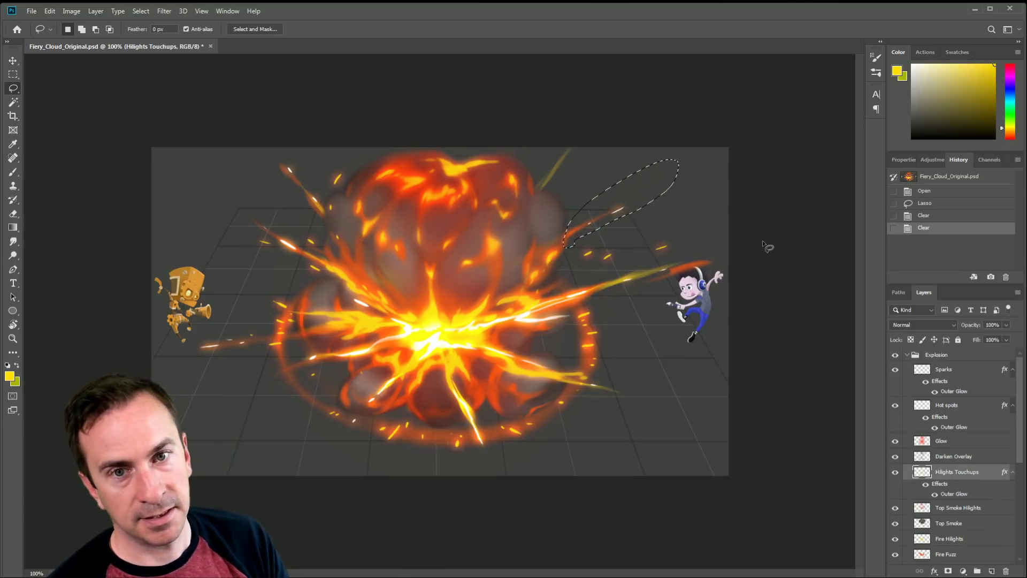
pyautogui.hotkey('ctrl', 'z')
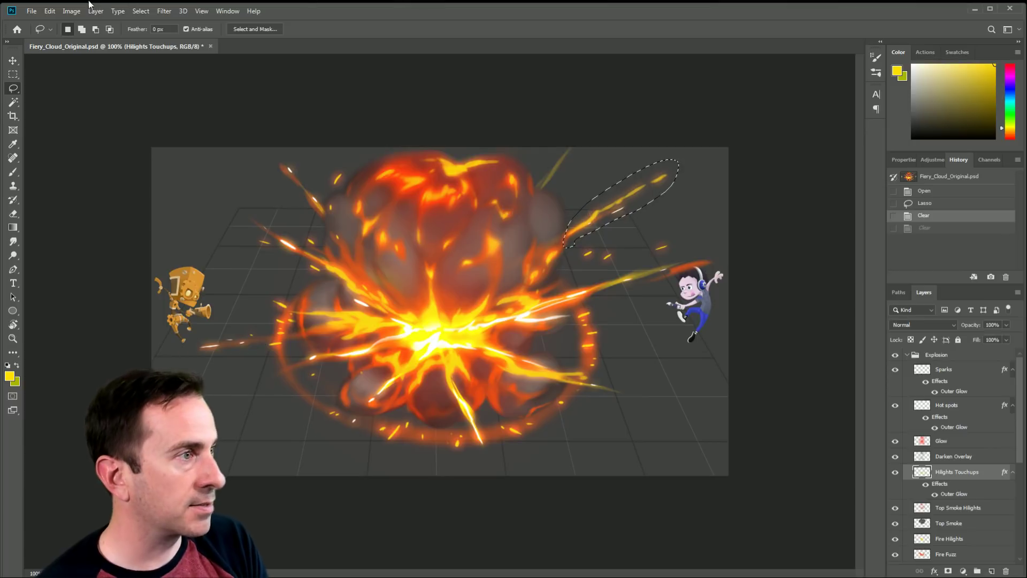
# - Contract the lasso selection by 5 pixels with Select > Modify > Contract
pyautogui.click(141, 11)
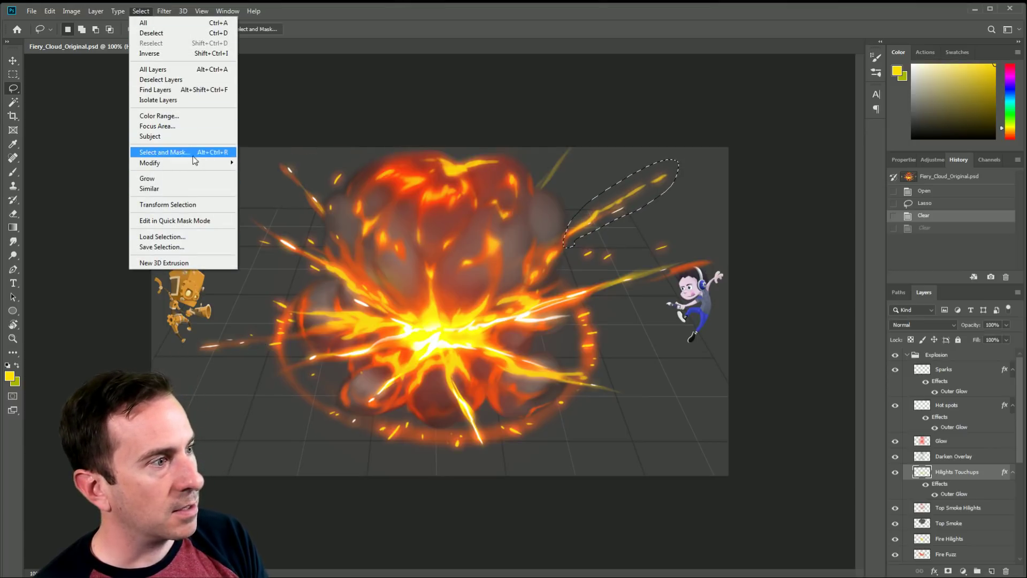
pyautogui.moveTo(193, 159)
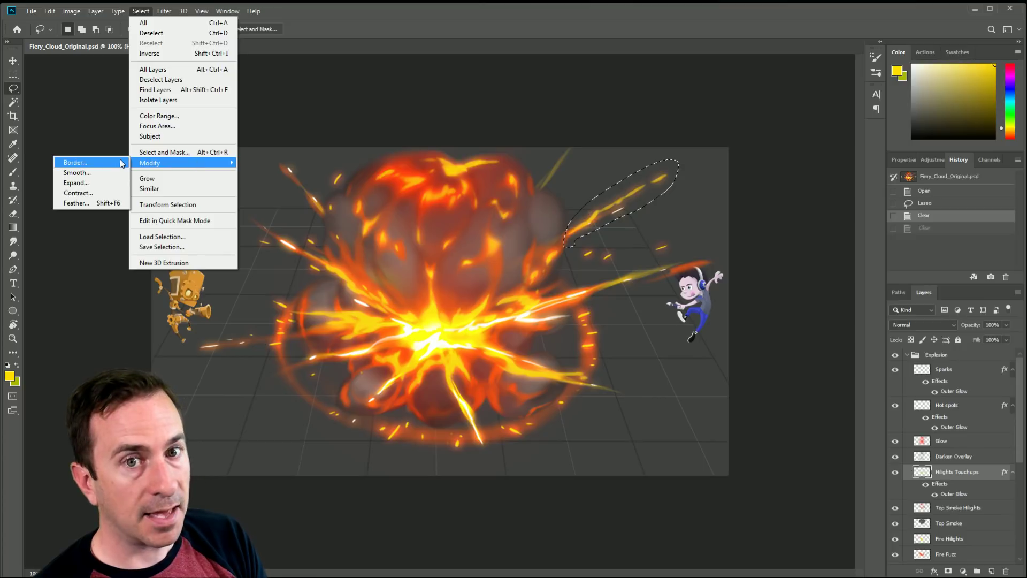
pyautogui.click(107, 194)
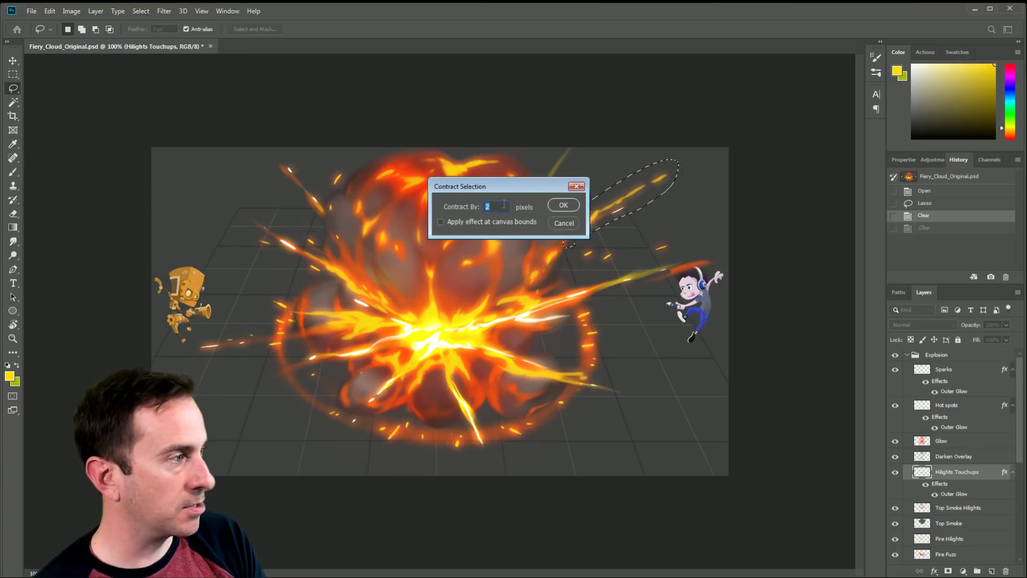
pyautogui.write('5')
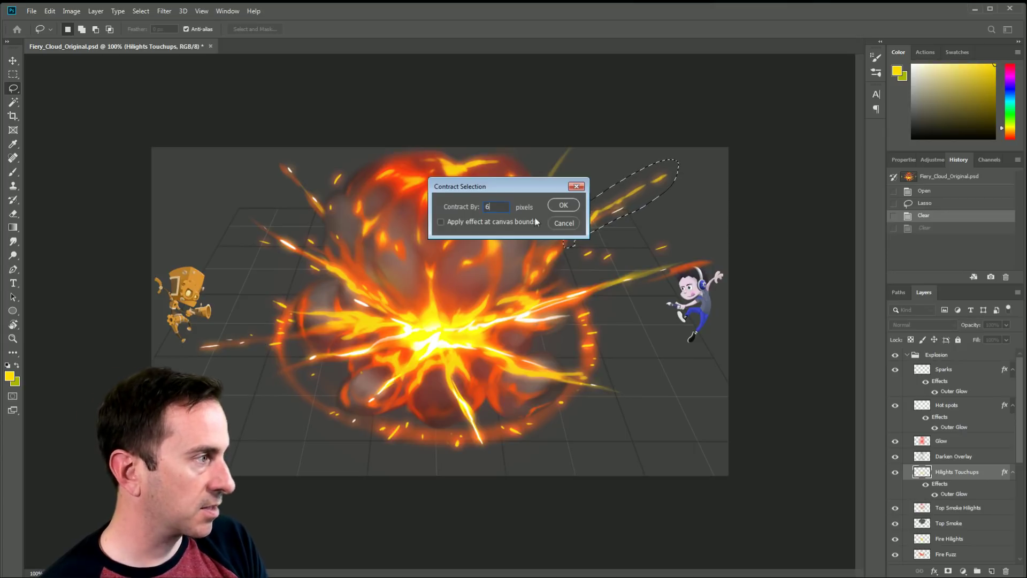
pyautogui.click(563, 205)
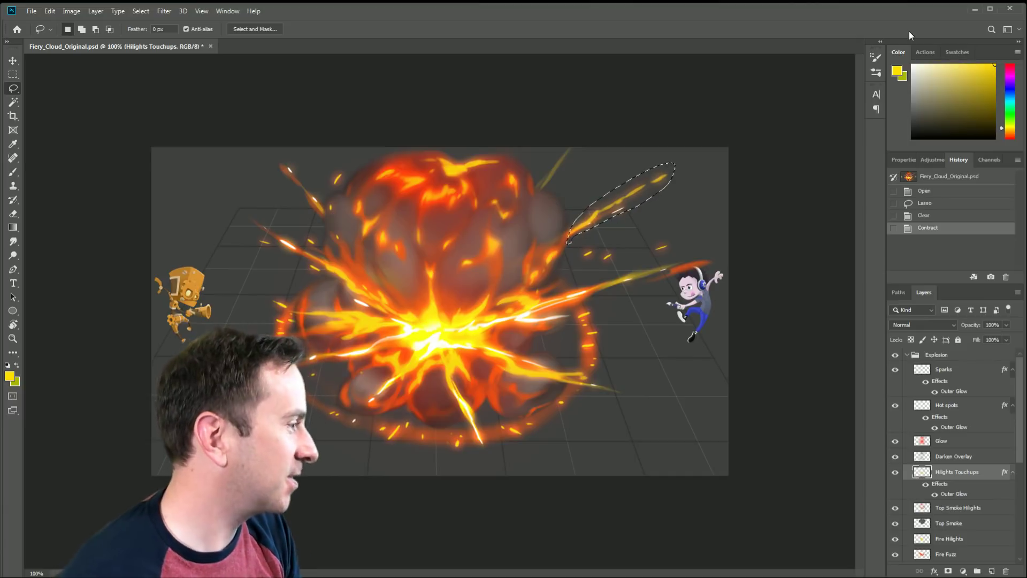
# - Revert History to before the clears, deselect, and make Hot spots the active layer
pyautogui.click(935, 216)
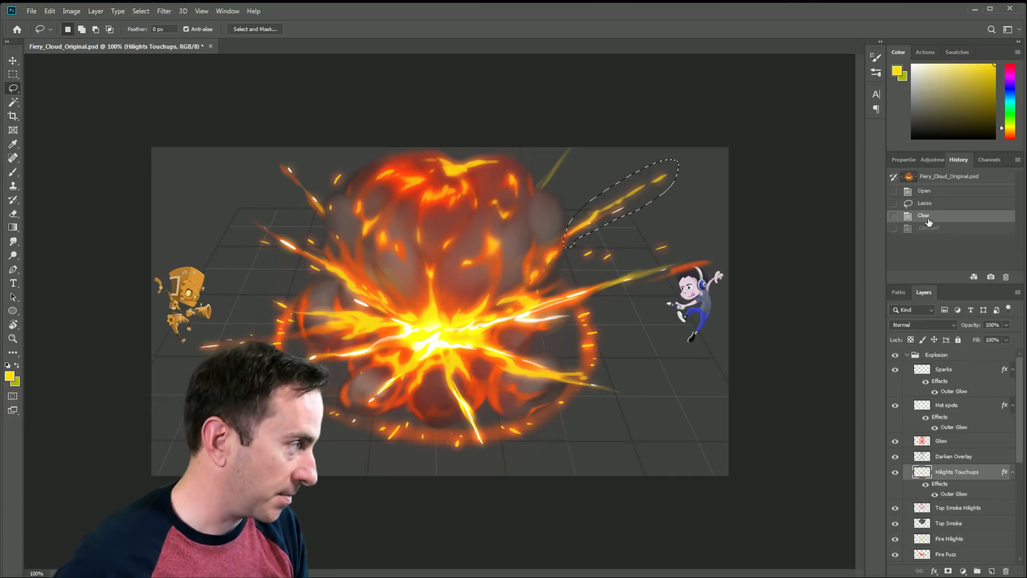
pyautogui.click(925, 203)
pyautogui.hotkey('ctrl', 'd')
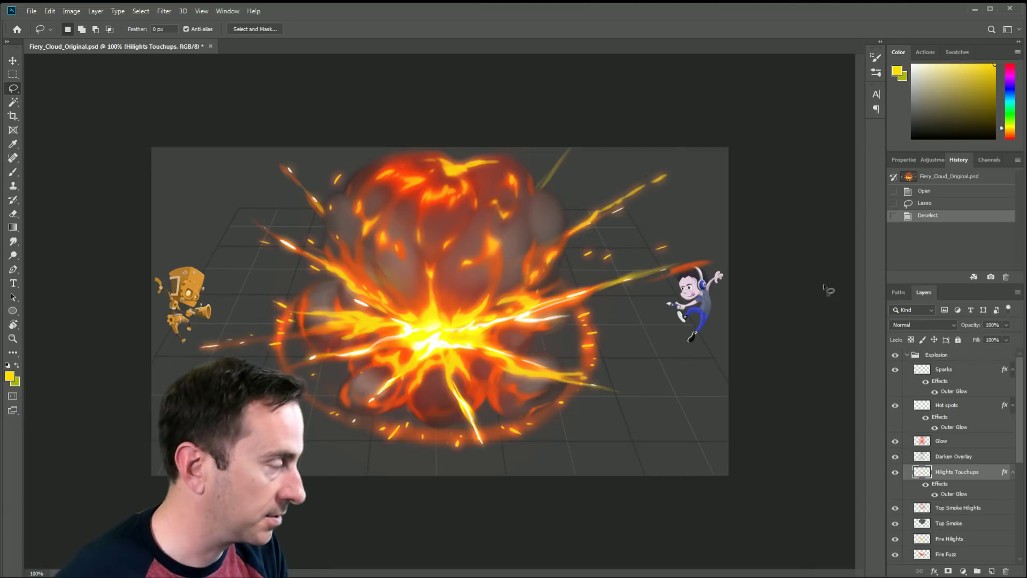
pyautogui.click(948, 457)
pyautogui.hotkey('alt', ']')
pyautogui.hotkey('alt', ']')
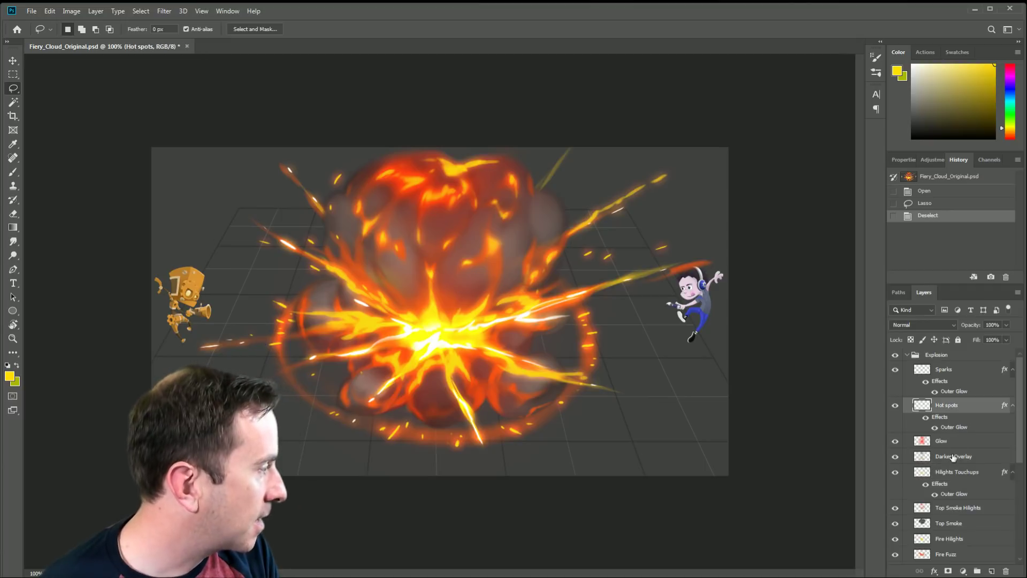
# - Hide Hot spots, the smoke and lower explosion layers, and the Shockwave layer
pyautogui.click(896, 370)
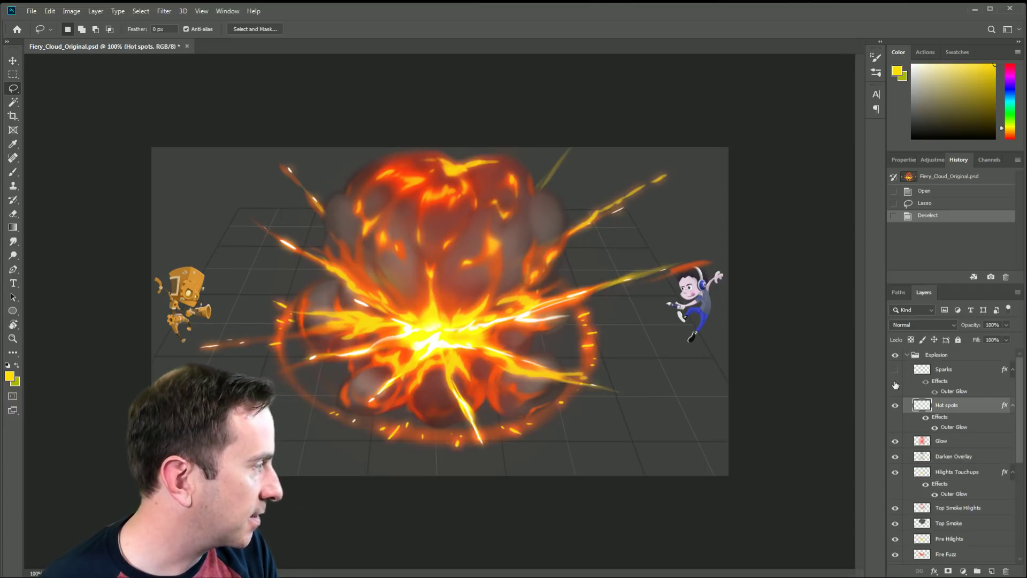
pyautogui.click(896, 370)
pyautogui.click(895, 406)
pyautogui.moveTo(896, 442); pyautogui.dragTo(896, 556)
pyautogui.scroll(-2, 897, 535)
pyautogui.moveTo(896, 497); pyautogui.dragTo(895, 509)
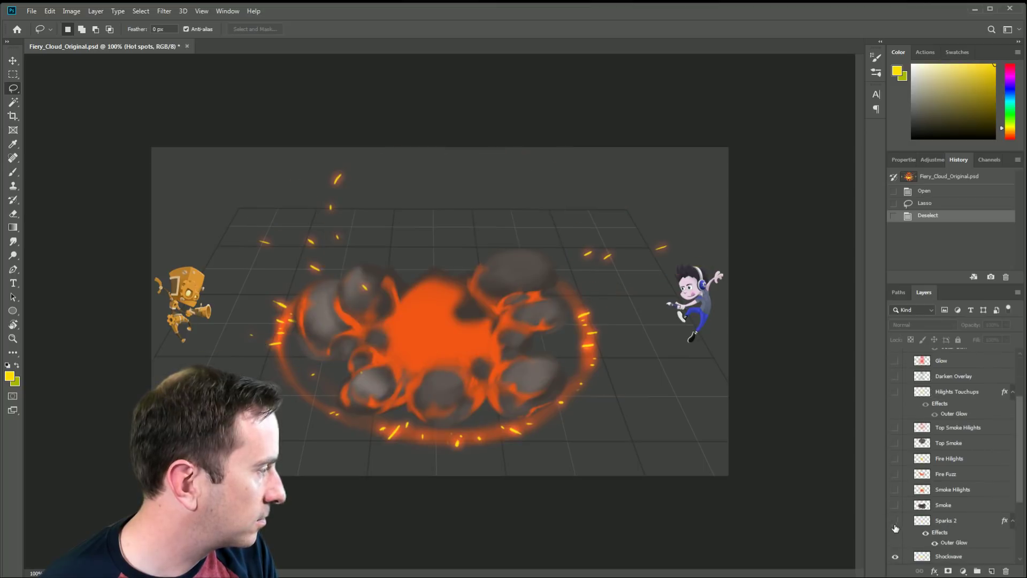
pyautogui.scroll(-2, 896, 509)
pyautogui.click(895, 516)
pyautogui.scroll(4, 906, 458)
pyautogui.scroll(1, 903, 391)
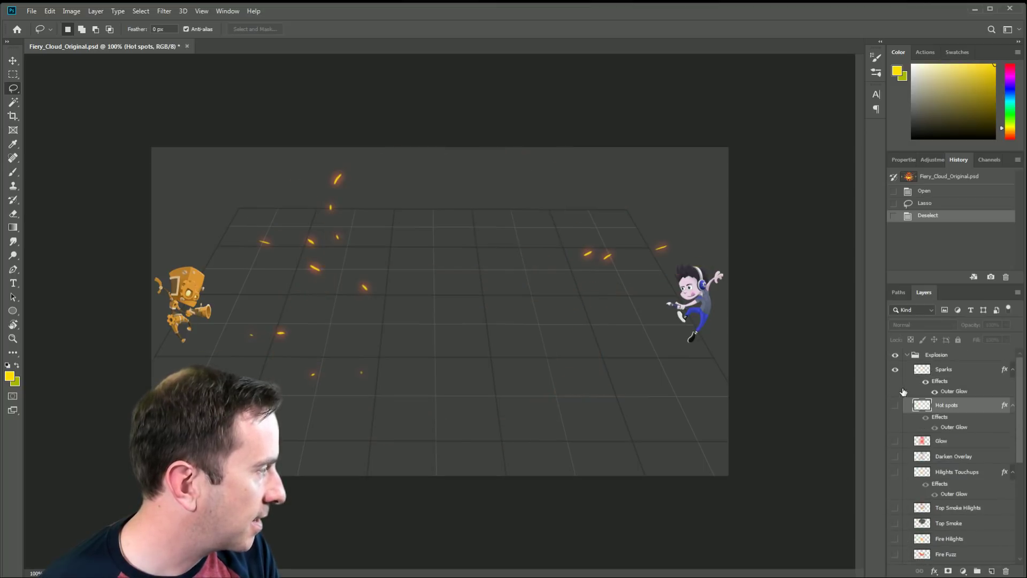
# - Hide Sparks, show Hot spots alone, and switch off its outer glow effect
pyautogui.click(925, 383)
pyautogui.click(925, 383)
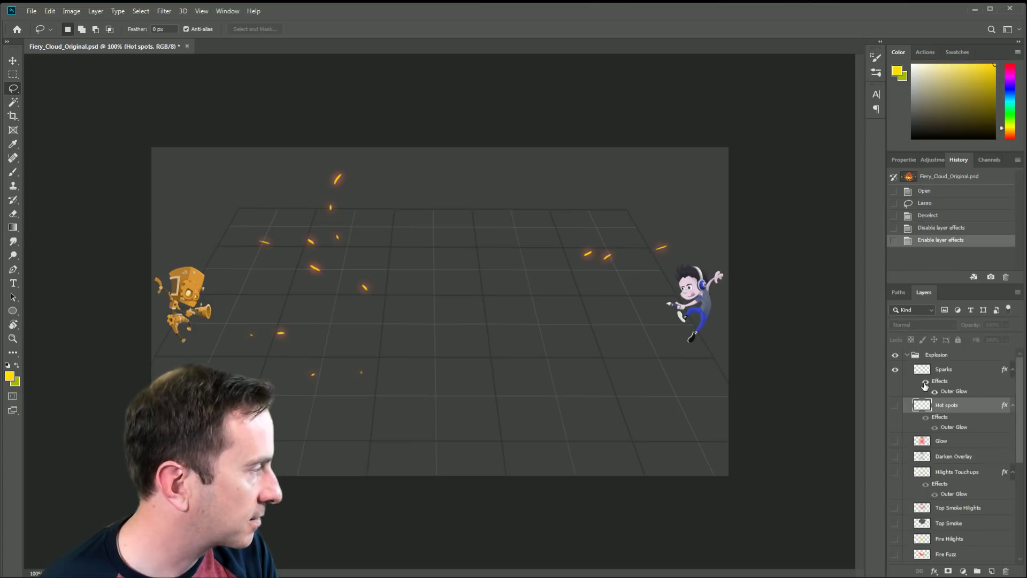
pyautogui.click(925, 383)
pyautogui.click(925, 383)
pyautogui.click(895, 369)
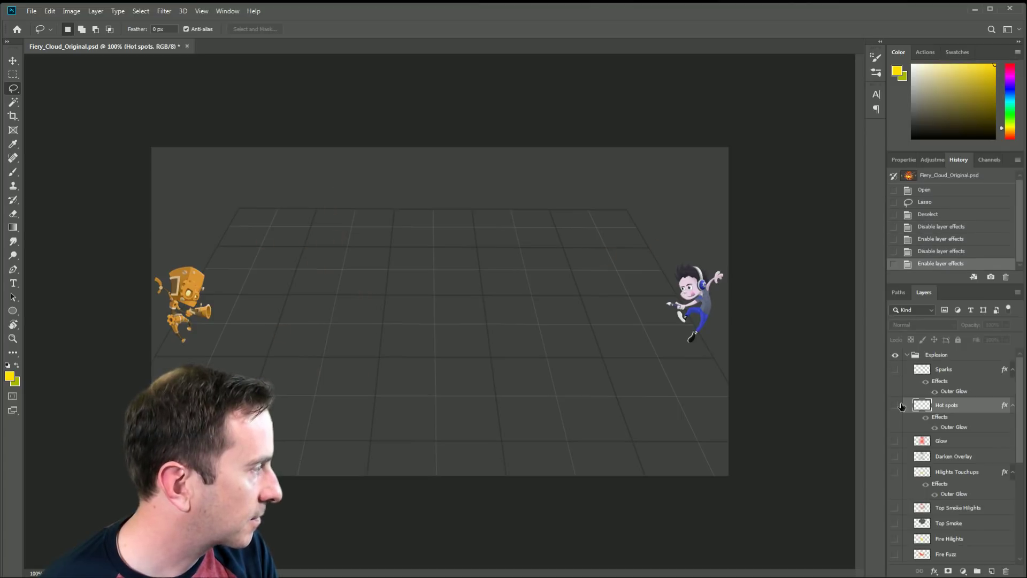
pyautogui.click(895, 405)
pyautogui.click(927, 419)
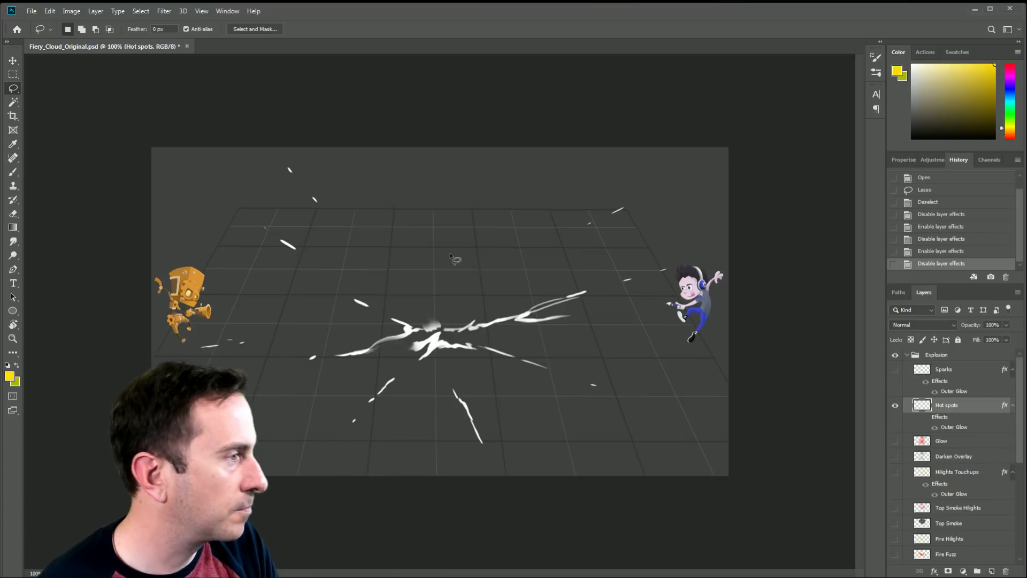
pyautogui.click(141, 10)
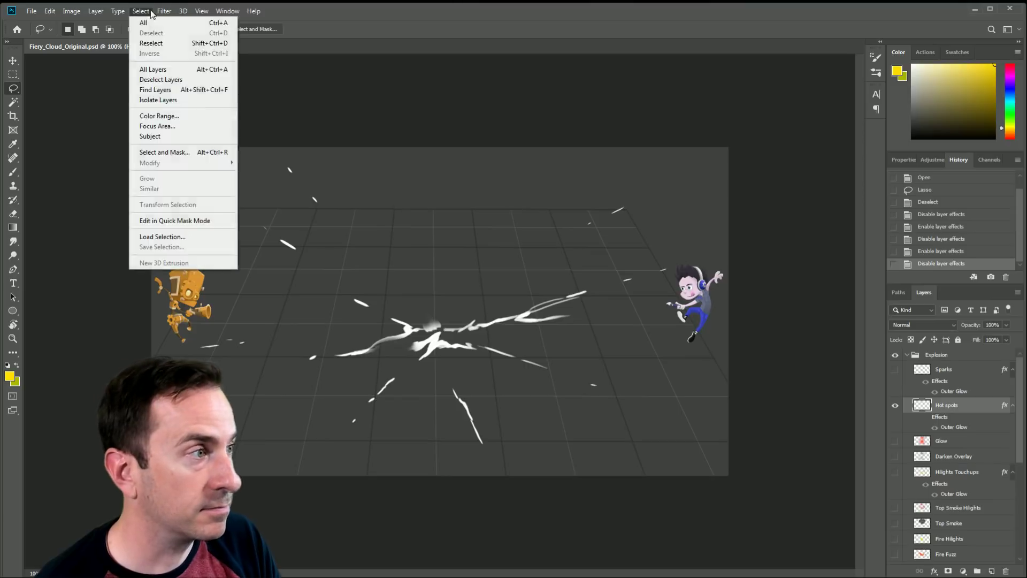
pyautogui.moveTo(192, 123)
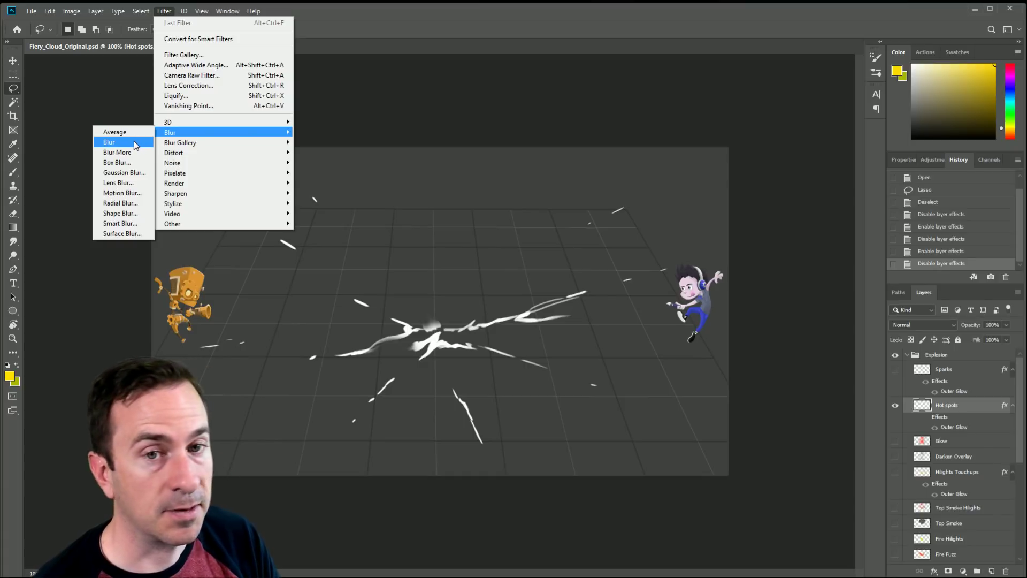
pyautogui.click(130, 173)
pyautogui.moveTo(185, 236); pyautogui.dragTo(352, 174)
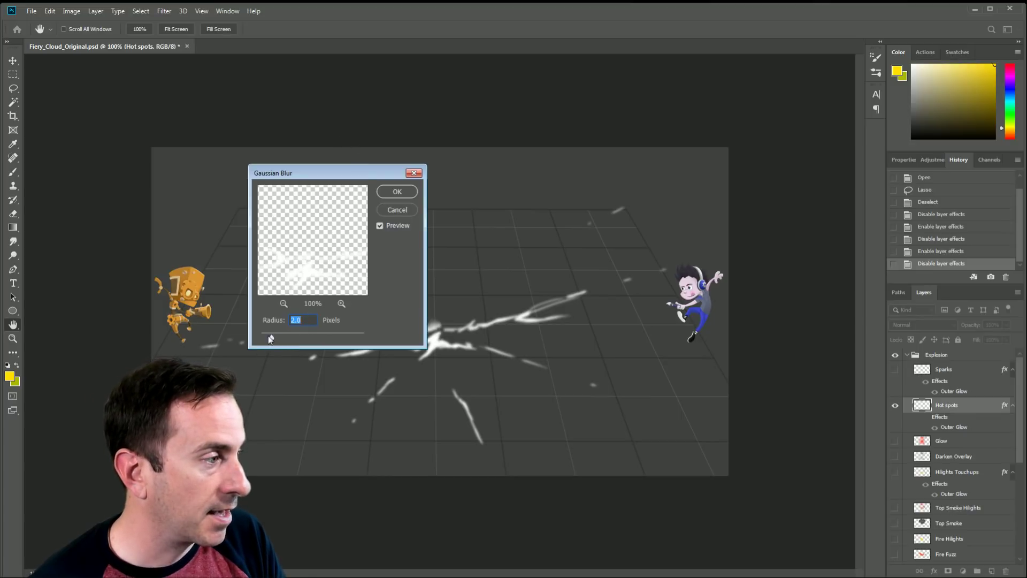
pyautogui.moveTo(272, 336); pyautogui.dragTo(285, 337)
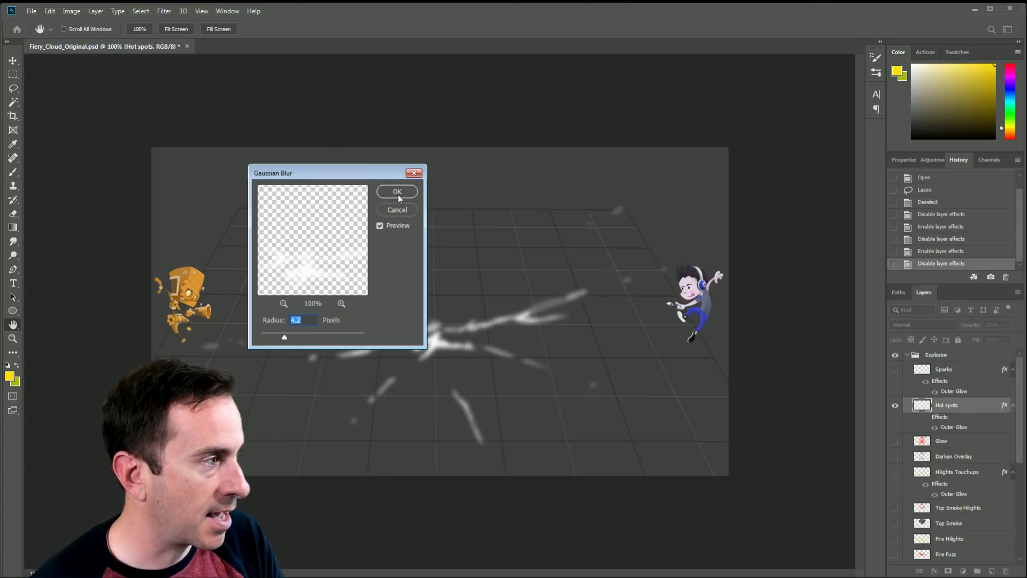
pyautogui.moveTo(384, 169); pyautogui.dragTo(538, 56)
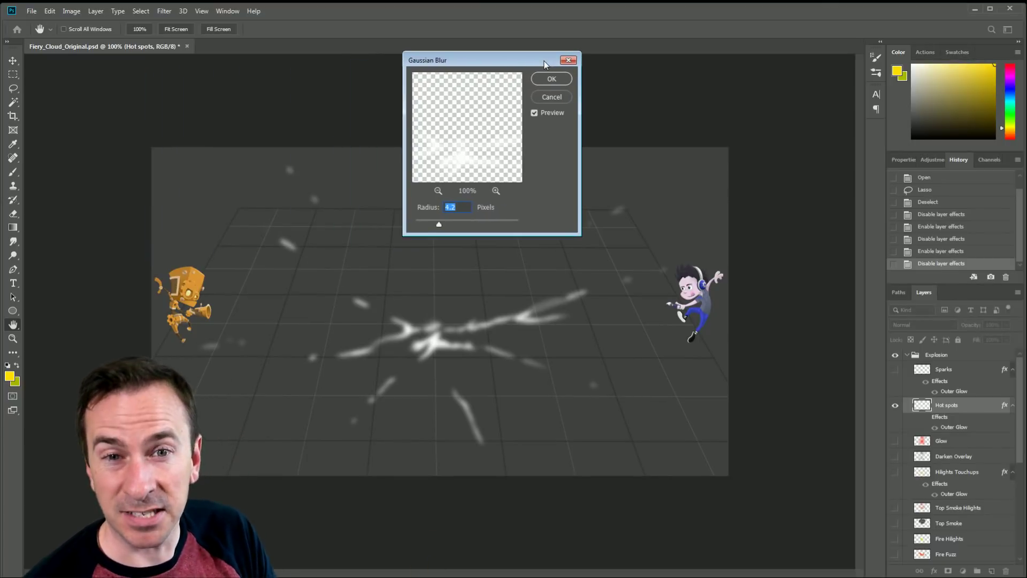
pyautogui.click(552, 98)
pyautogui.click(164, 11)
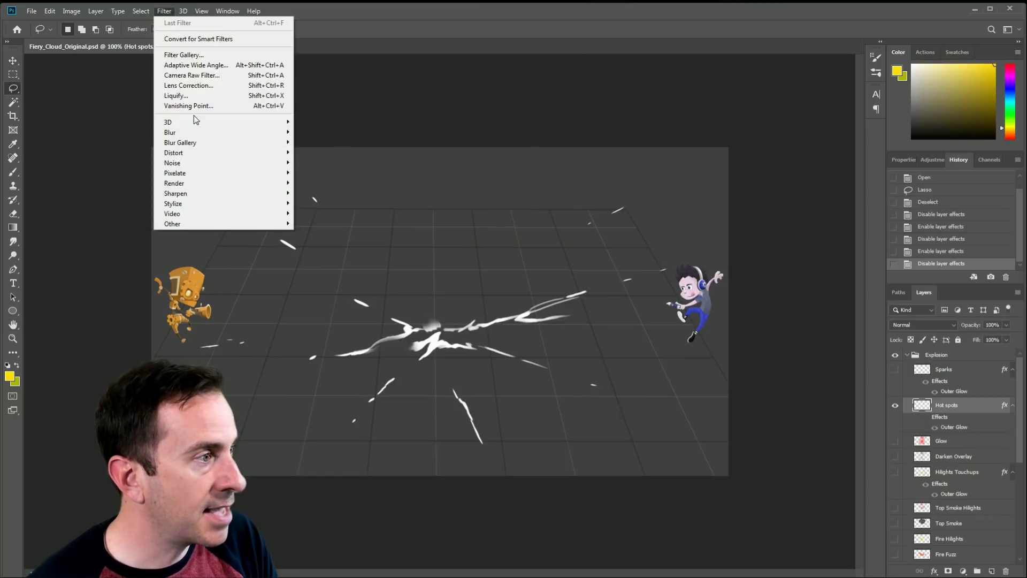
pyautogui.moveTo(161, 134)
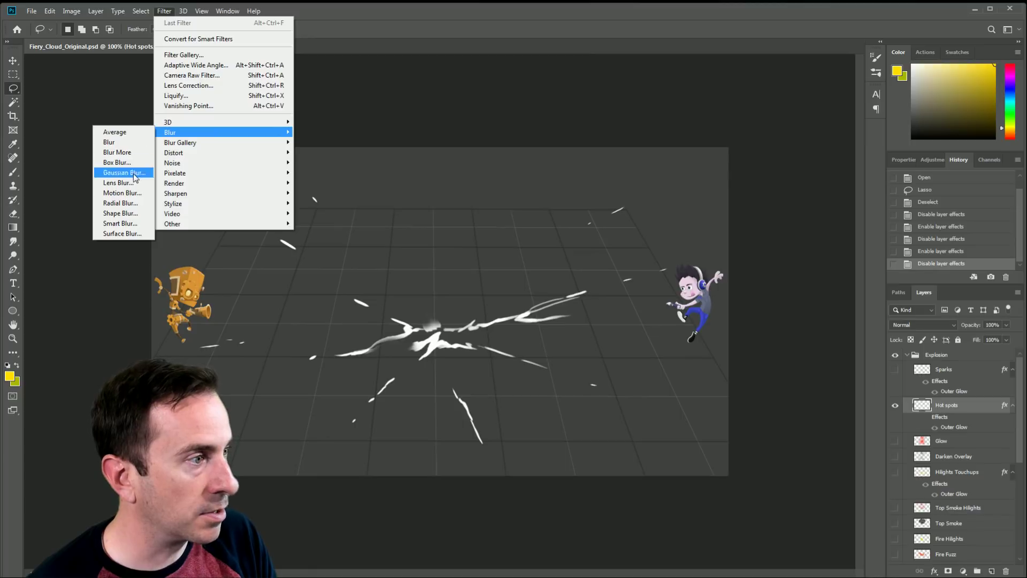
pyautogui.click(117, 203)
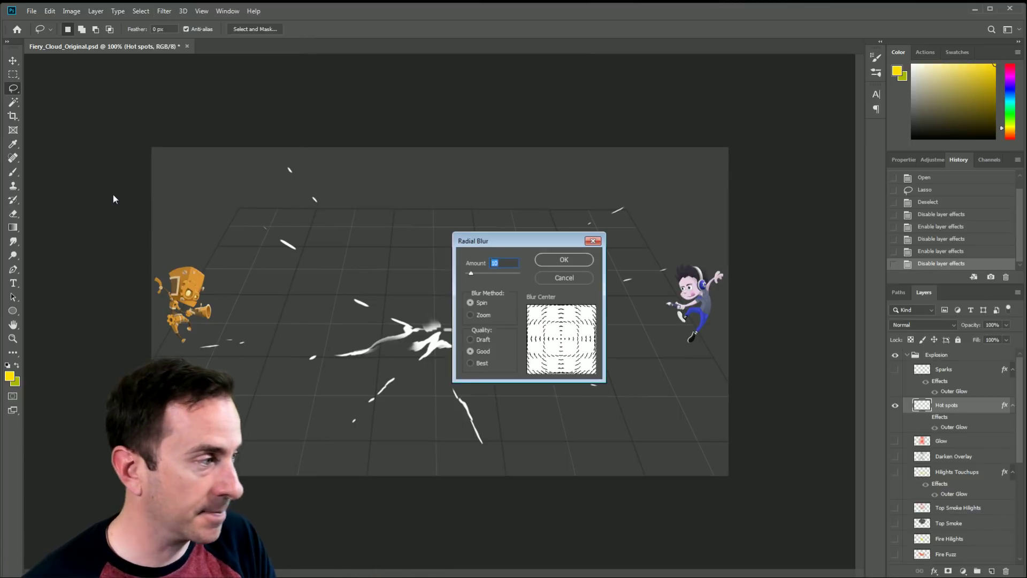
pyautogui.moveTo(530, 241); pyautogui.dragTo(632, 179)
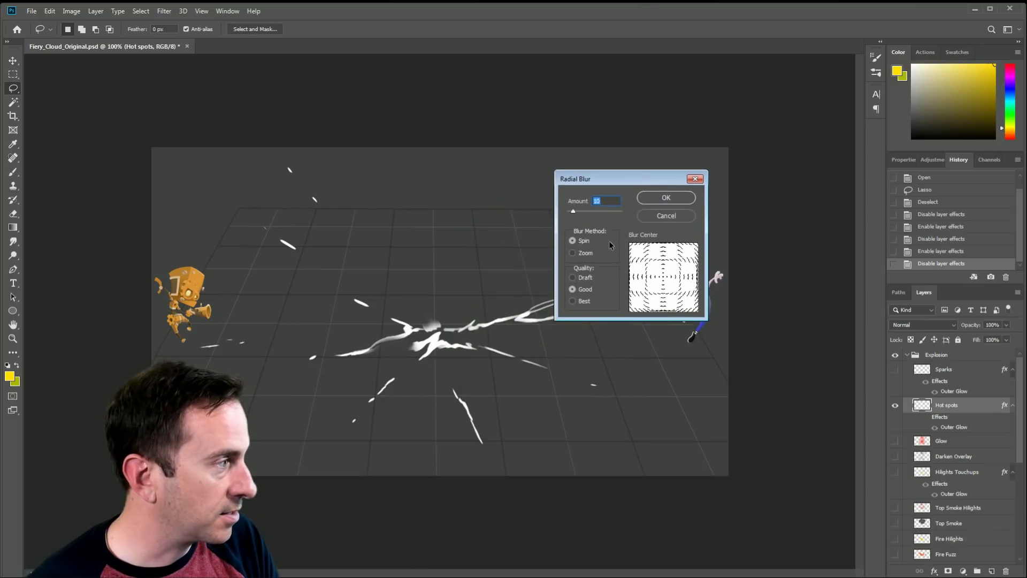
pyautogui.moveTo(573, 213); pyautogui.dragTo(575, 213)
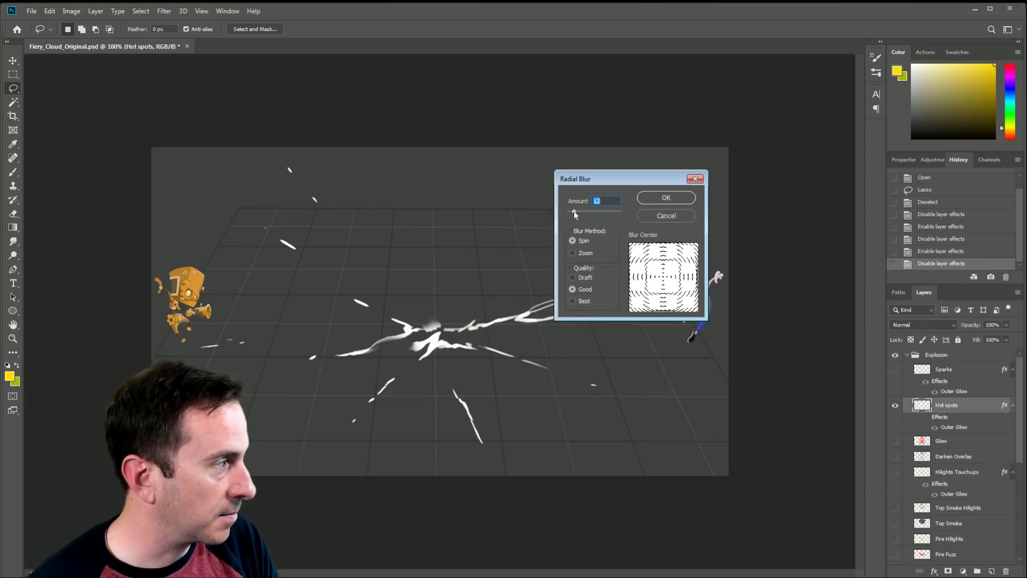
pyautogui.click(642, 200)
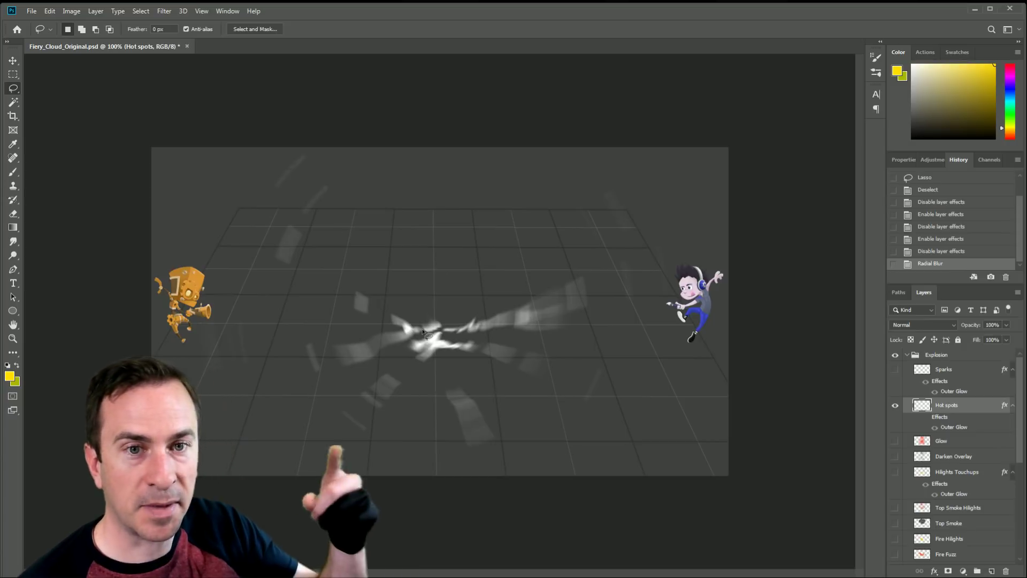
pyautogui.hotkey('ctrl', 'z')
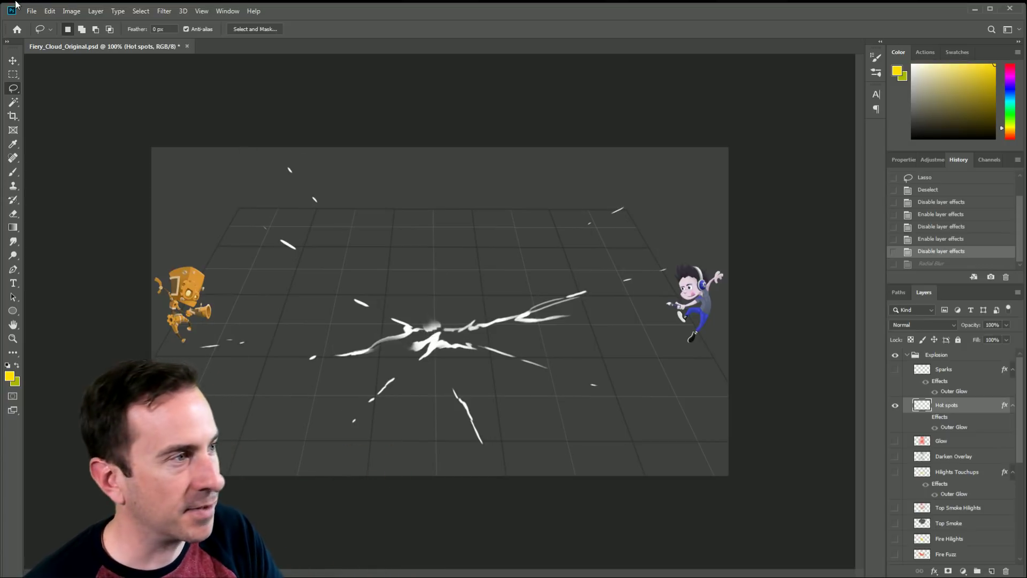
pyautogui.click(161, 12)
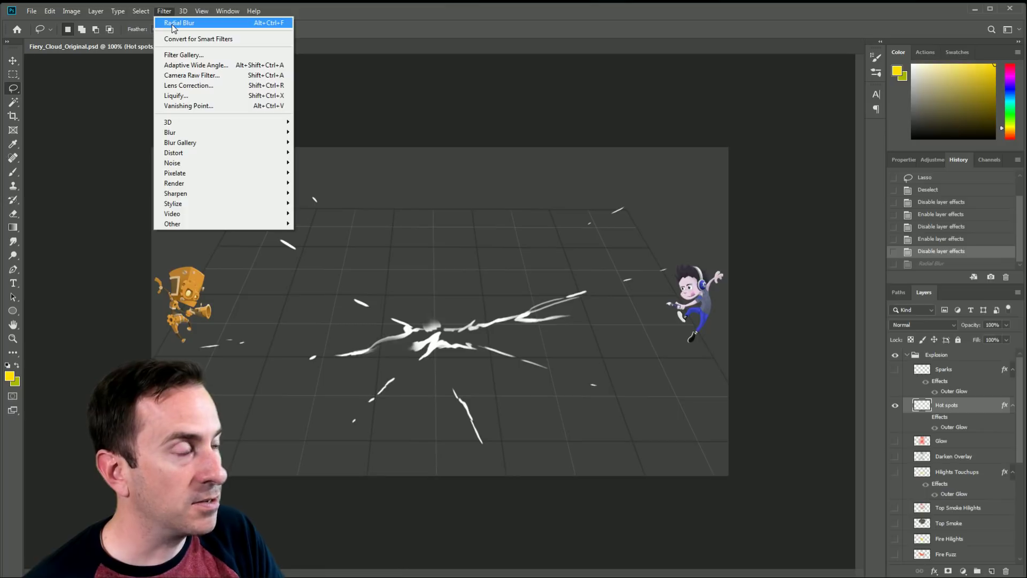
pyautogui.click(172, 23)
pyautogui.click(167, 12)
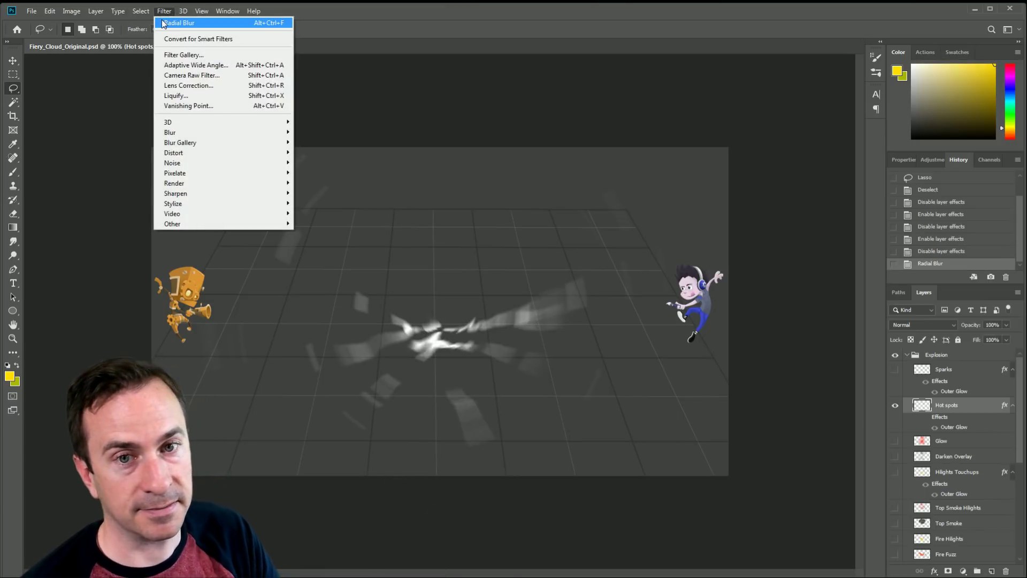
pyautogui.press('Escape')
pyautogui.hotkey('ctrl', 'z')
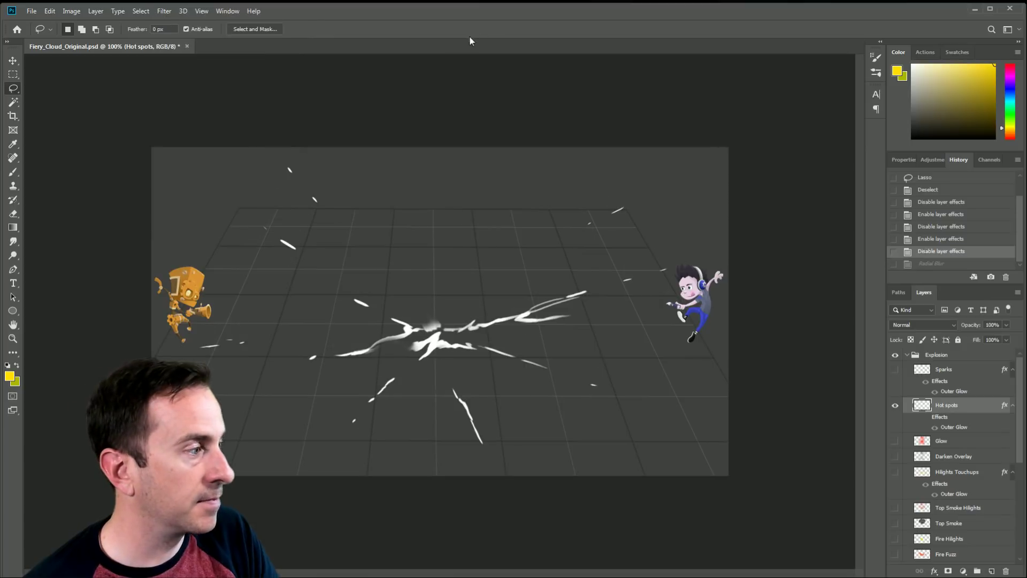
pyautogui.click(164, 11)
pyautogui.moveTo(214, 132)
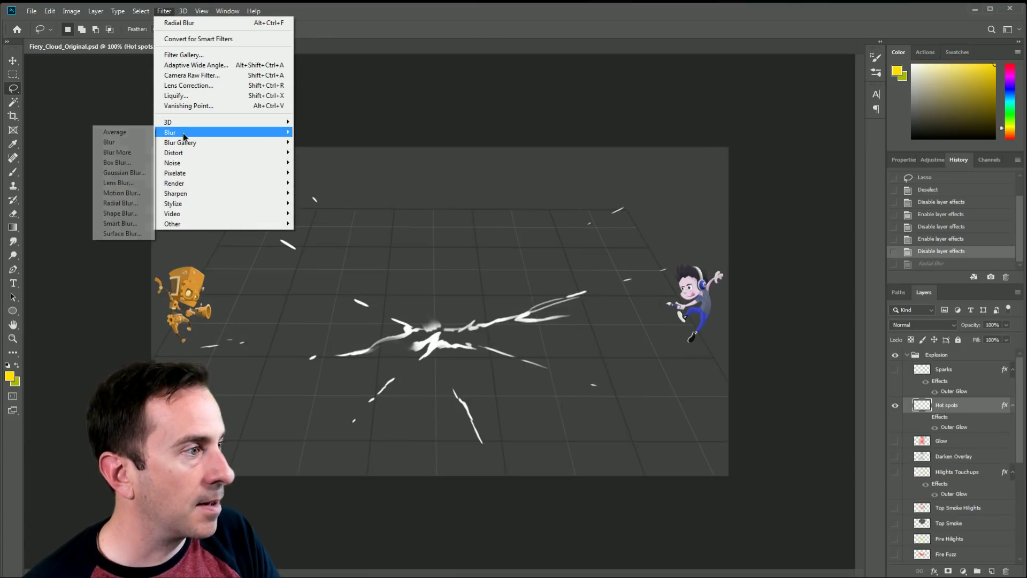
# - Try Motion Blur on the hot spots and cancel it
pyautogui.click(123, 193)
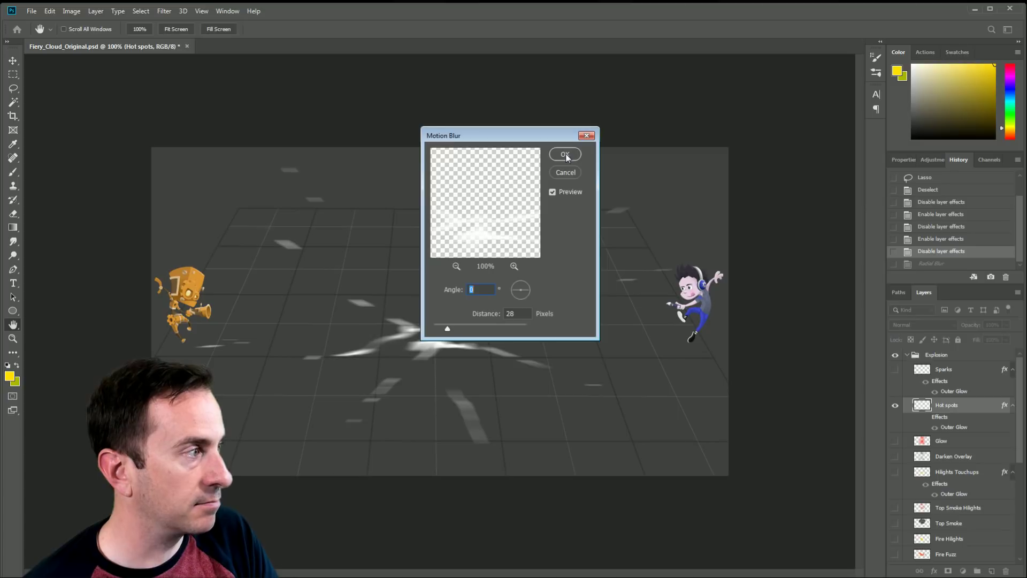
pyautogui.moveTo(554, 142); pyautogui.dragTo(881, 88)
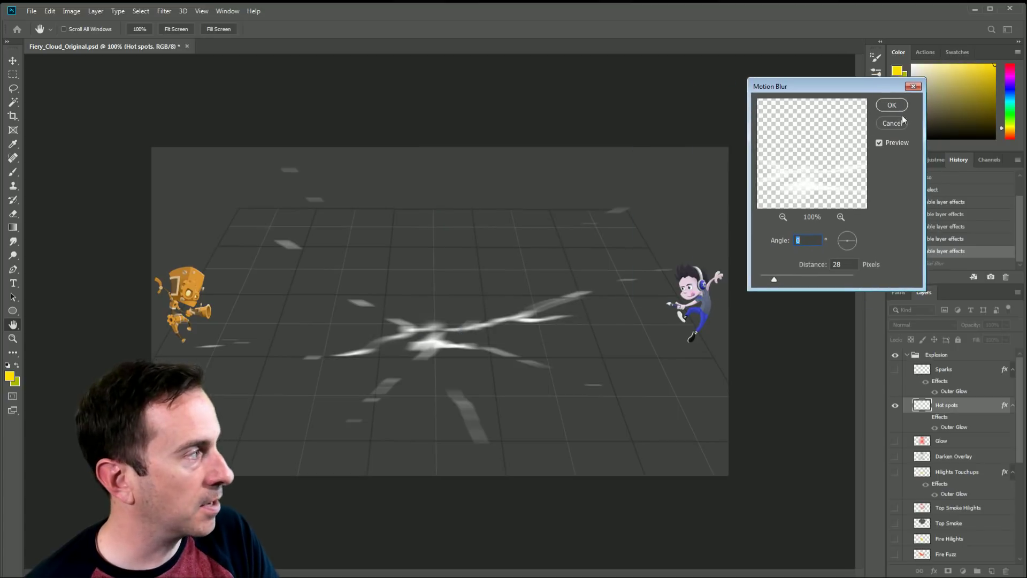
pyautogui.click(889, 122)
# - Apply Filter > Blur > Radial Blur with the Zoom method to the Hot spots layer
pyautogui.click(165, 11)
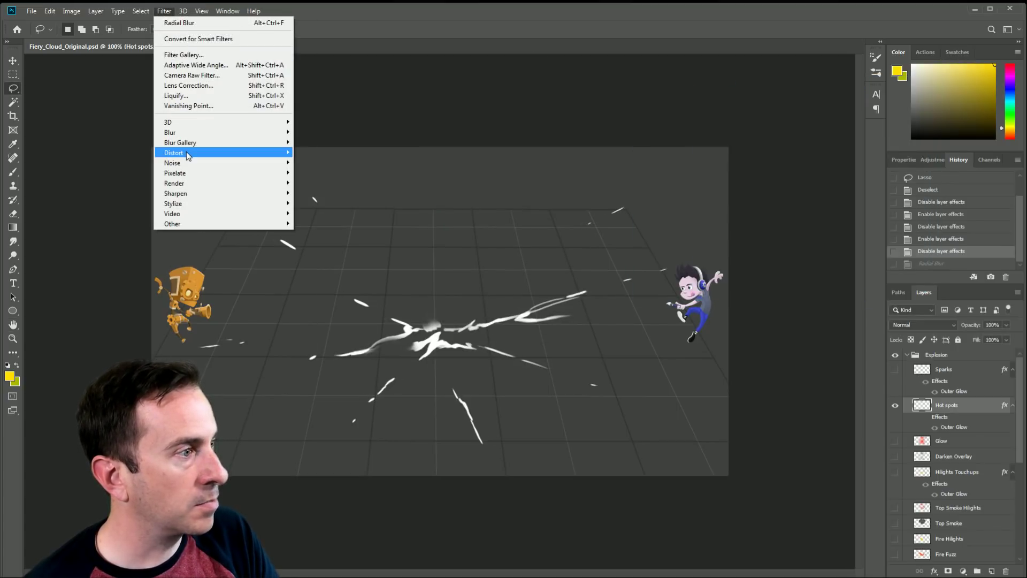
pyautogui.moveTo(174, 134)
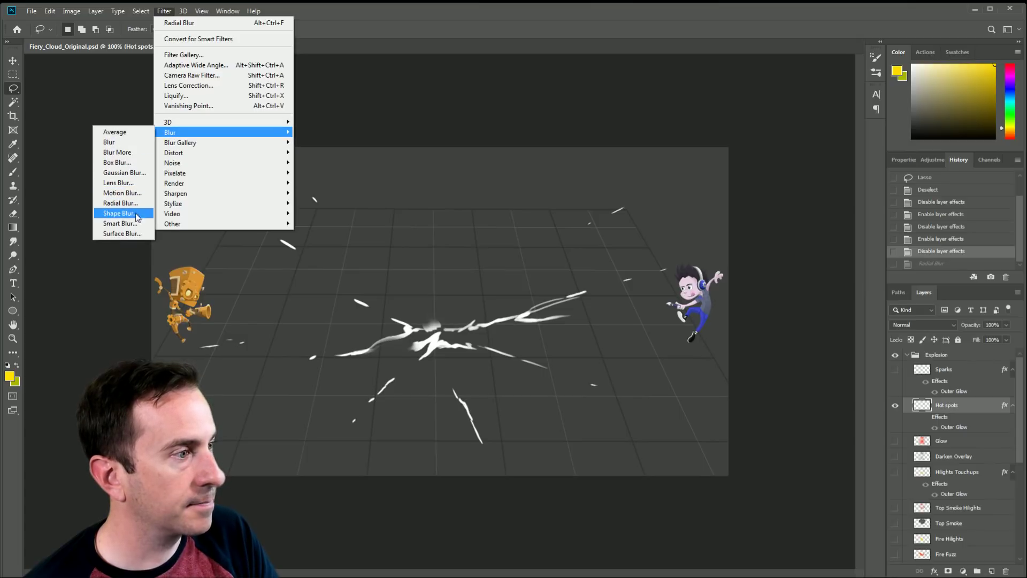
pyautogui.click(121, 203)
pyautogui.click(585, 253)
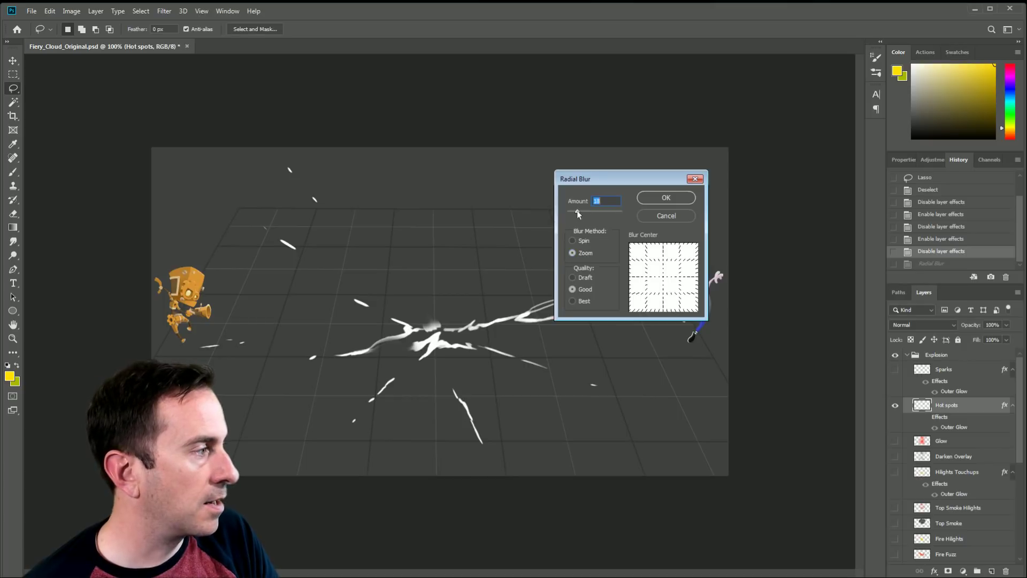
pyautogui.click(667, 205)
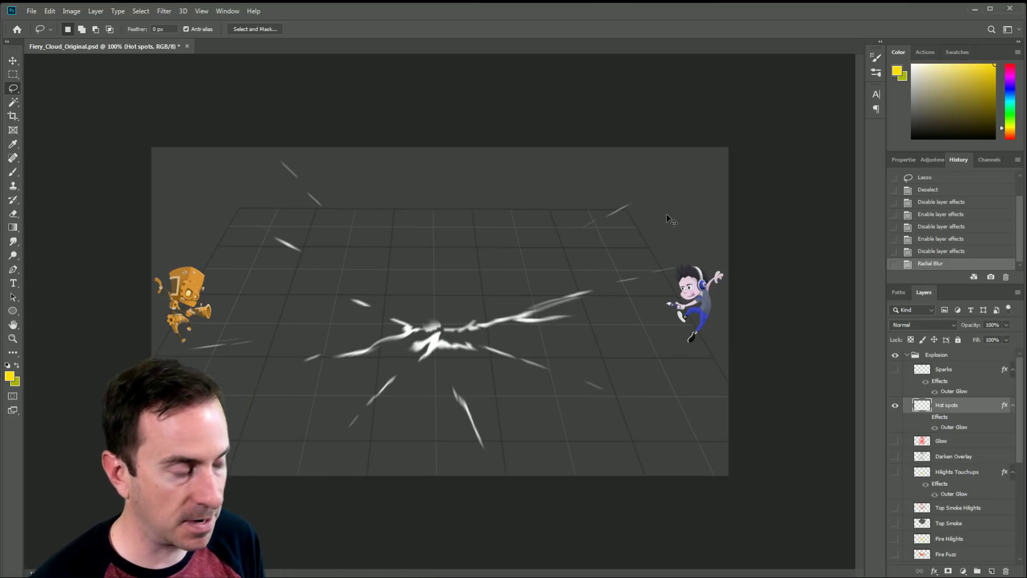
# - Show the canvas grid and confirm its spacing stays at 50 Percent in Guides, Grid & Slices preferences
pyautogui.hotkey('ctrl', "'")
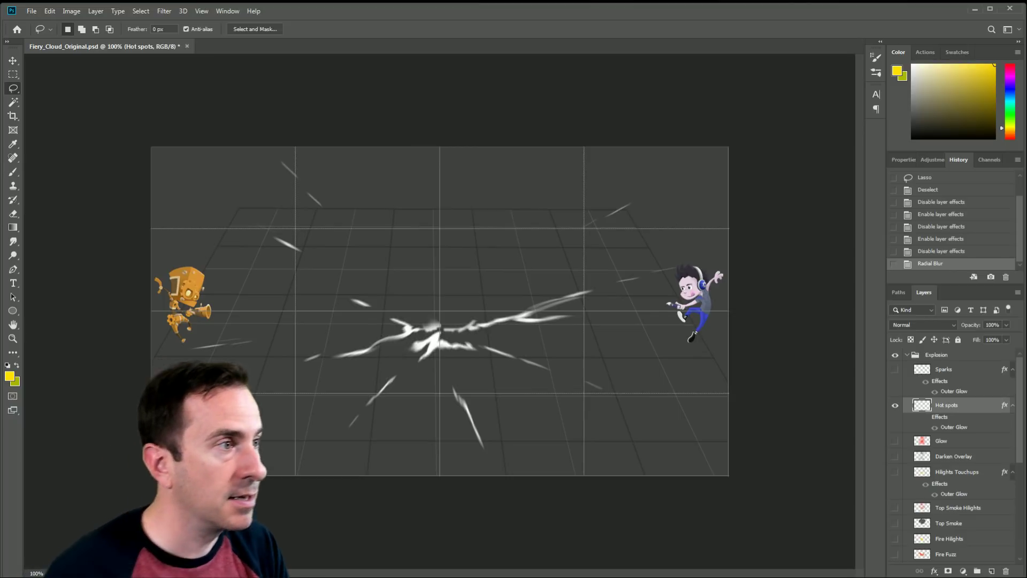
pyautogui.click(47, 12)
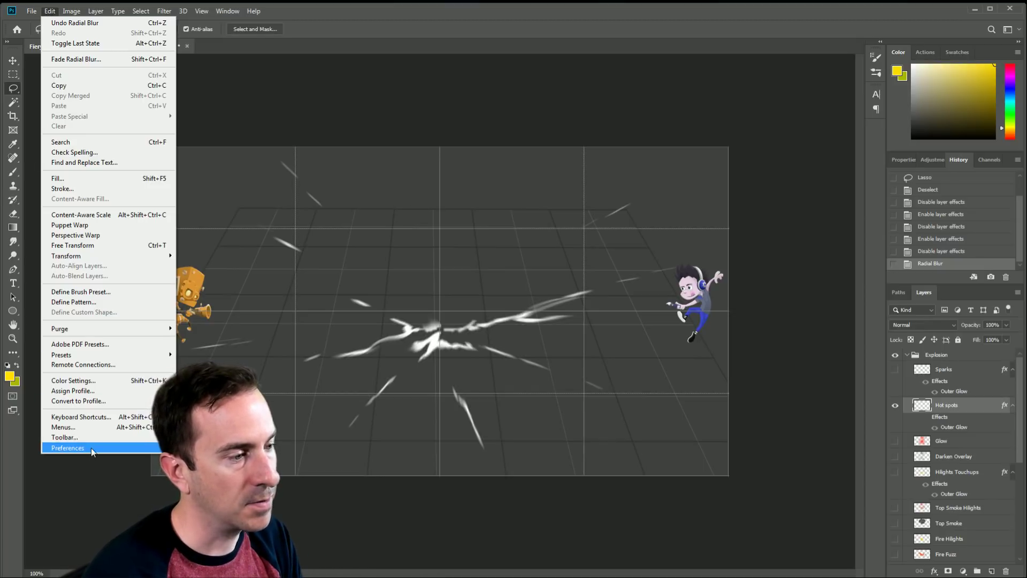
pyautogui.moveTo(91, 448)
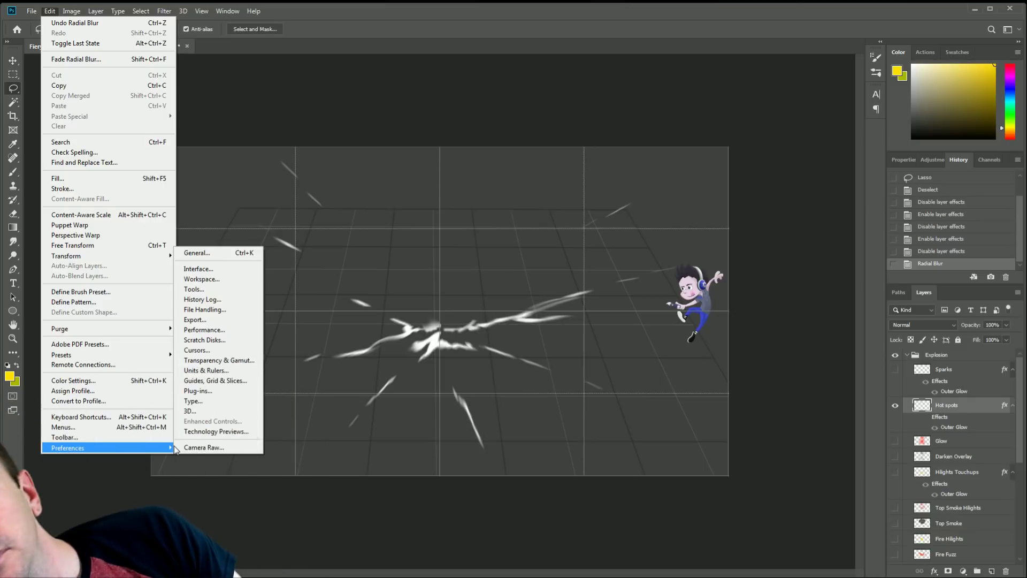
pyautogui.click(224, 380)
pyautogui.press('i')
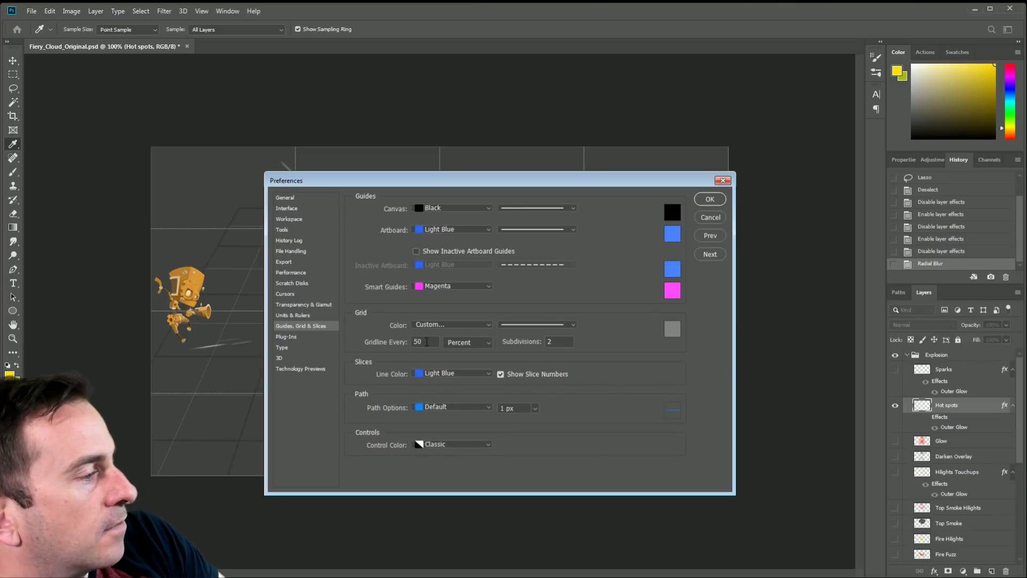
pyautogui.click(468, 342)
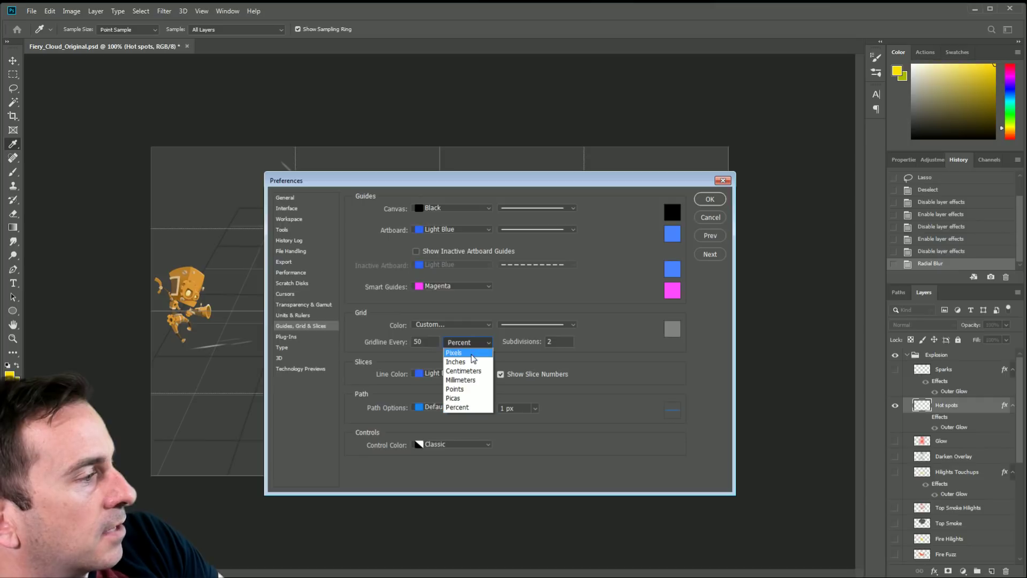
pyautogui.click(575, 341)
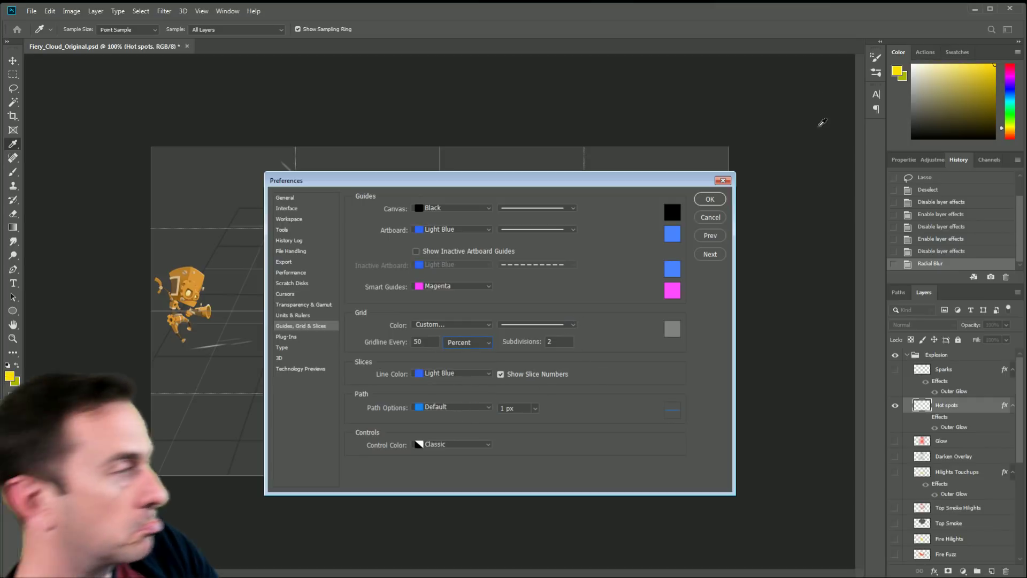
pyautogui.click(716, 203)
pyautogui.press('l')
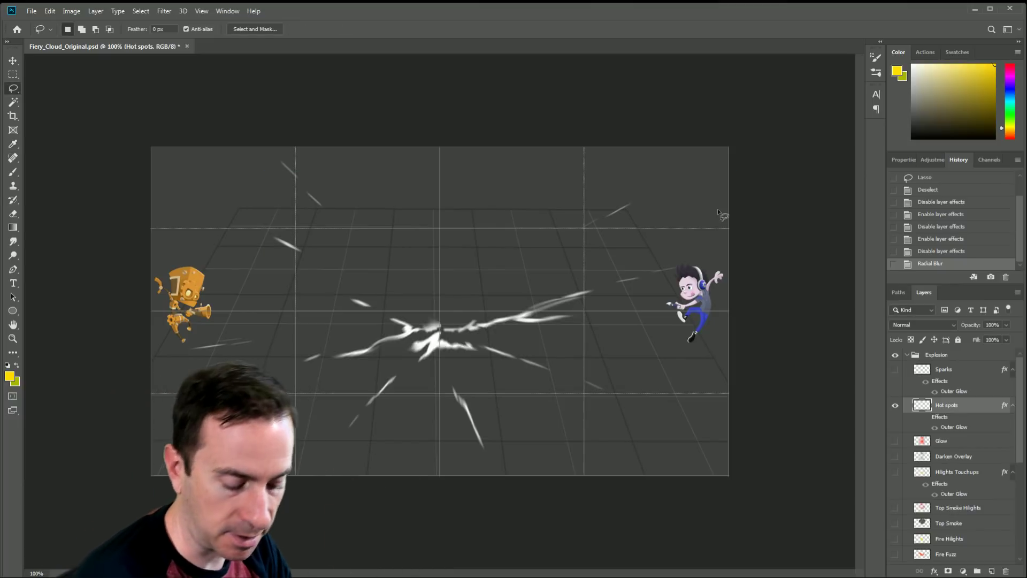
# - Toggle the grid off and back on, then undo the Radial Blur on Hot spots
pyautogui.hotkey('ctrl', "'")
pyautogui.hotkey('ctrl', "'")
pyautogui.hotkey('ctrl', "'")
pyautogui.hotkey('ctrl', "'")
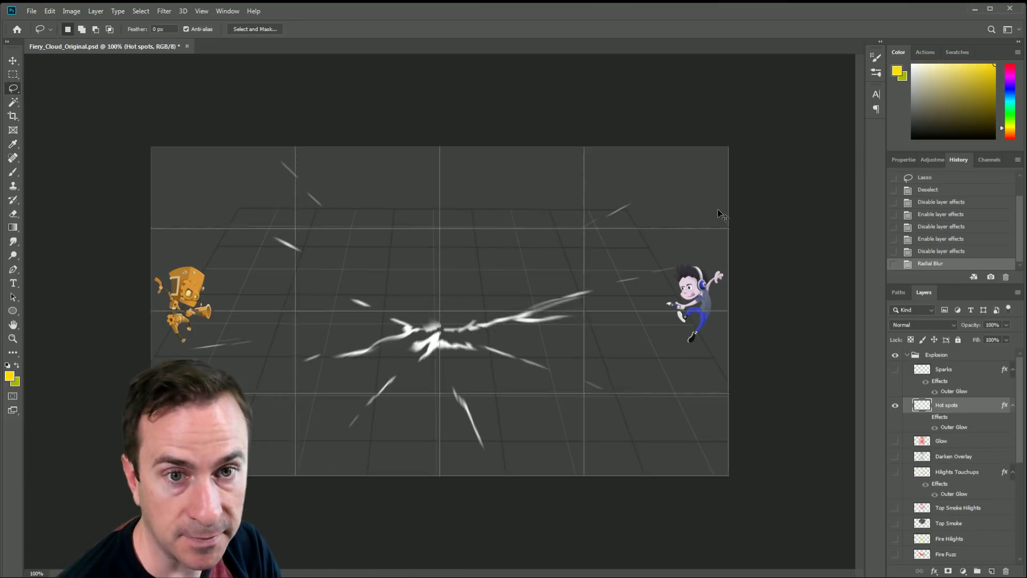
pyautogui.hotkey('ctrl', "'")
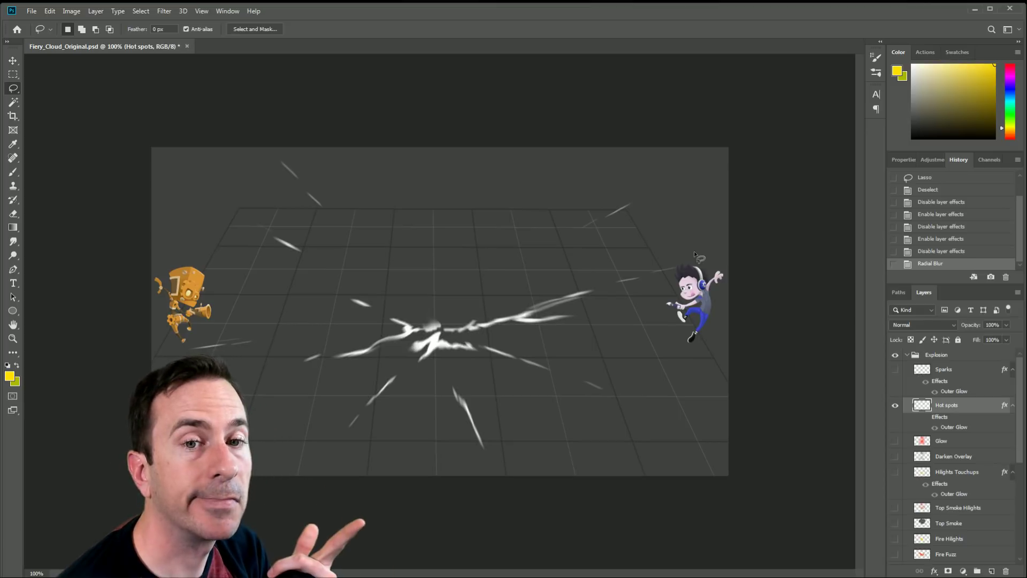
pyautogui.hotkey('ctrl', "'")
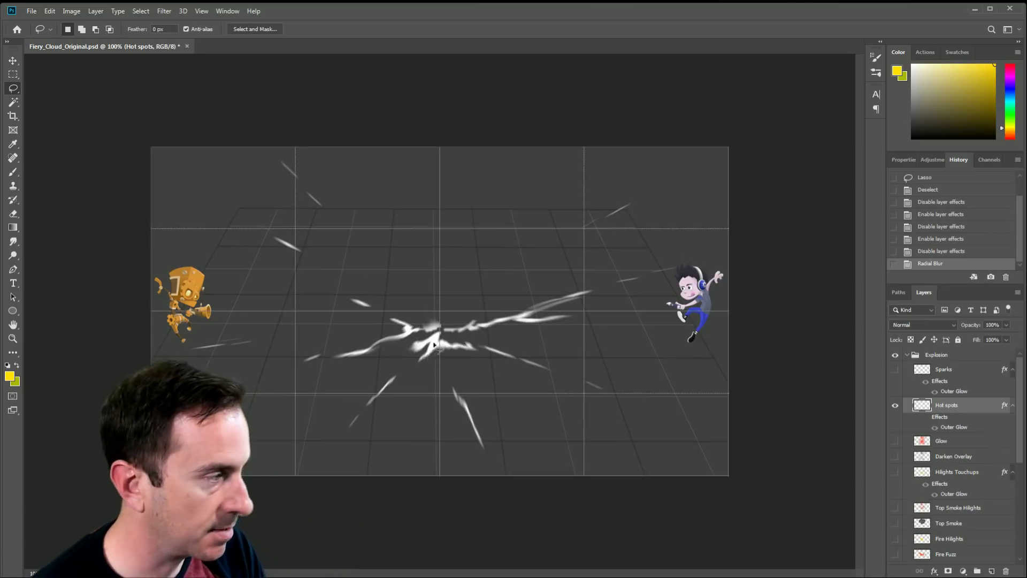
pyautogui.hotkey('ctrl', 'z')
# - Reapply a Zoom Radial Blur to the Hot spots layer with its centre slightly nudged
pyautogui.click(165, 10)
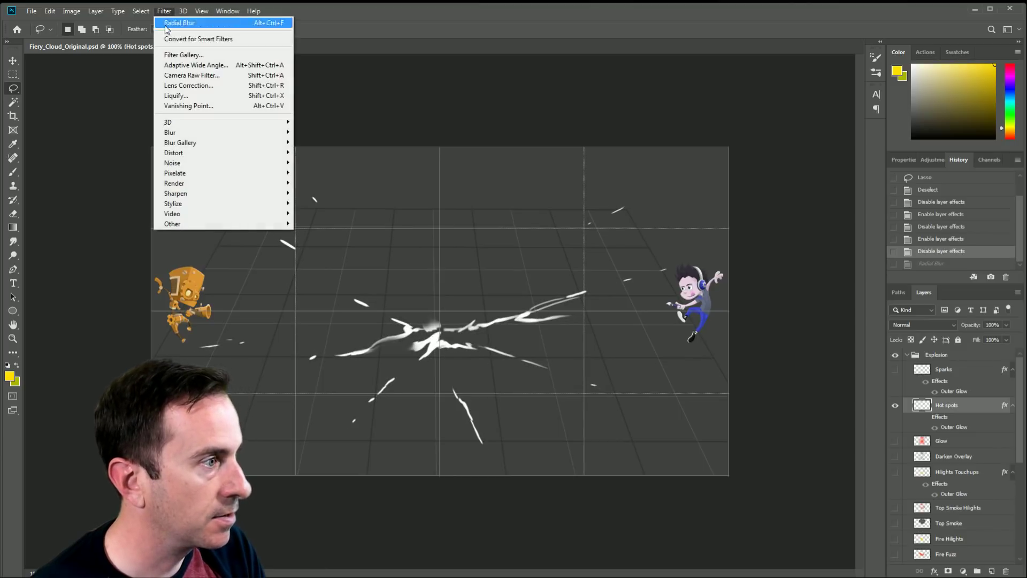
pyautogui.moveTo(197, 133)
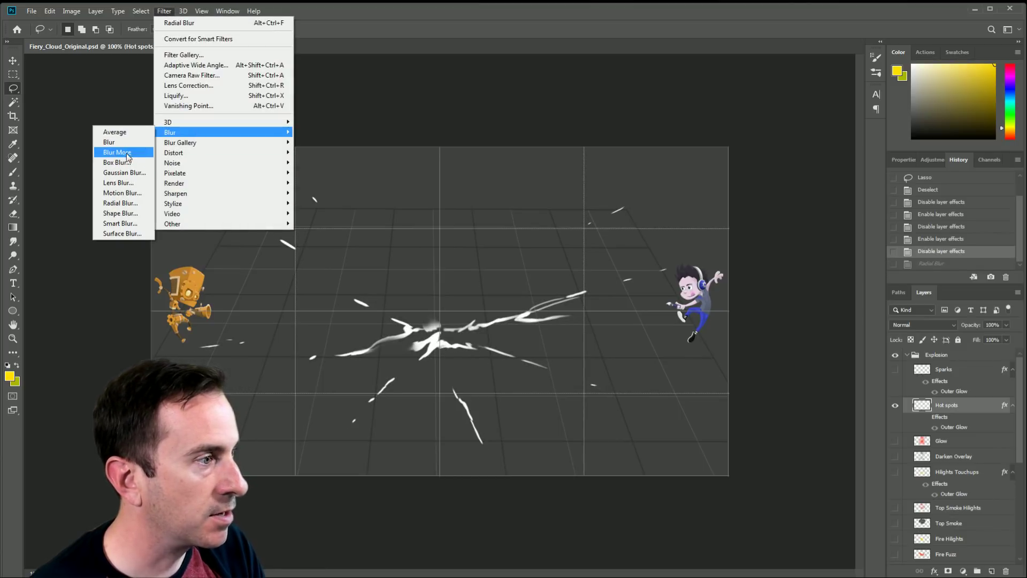
pyautogui.click(130, 204)
pyautogui.click(658, 278)
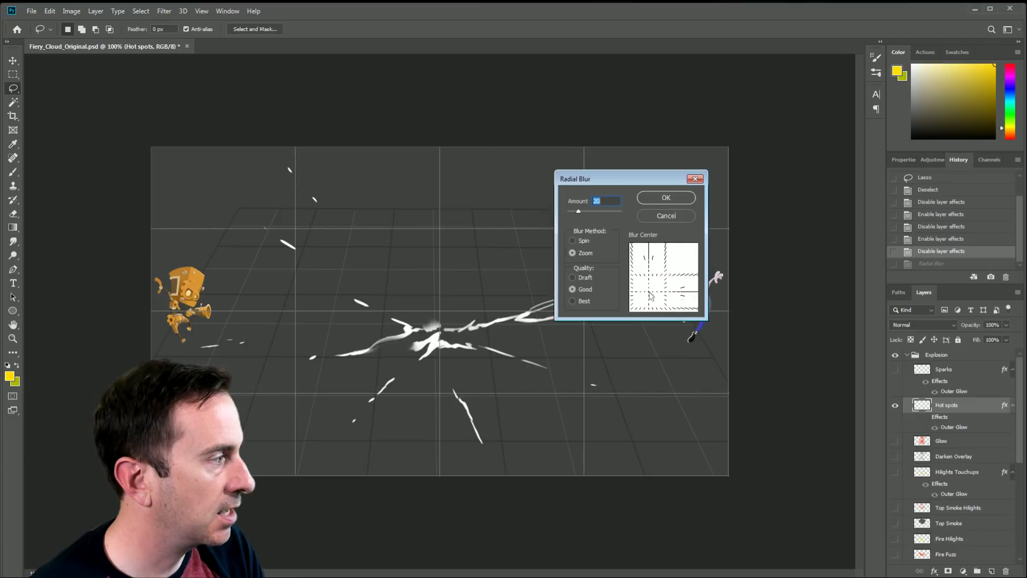
pyautogui.moveTo(666, 281); pyautogui.dragTo(667, 284)
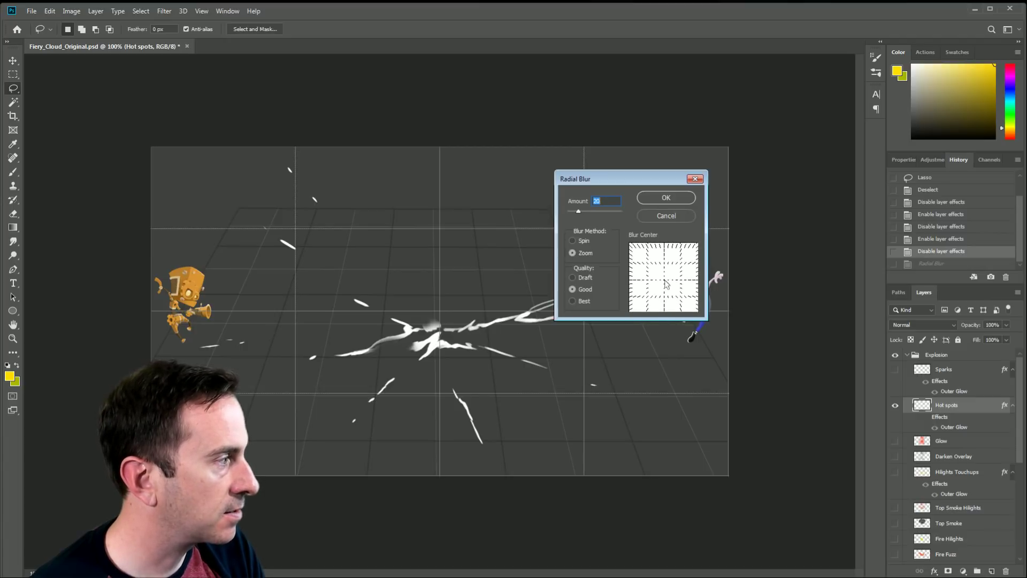
pyautogui.click(669, 199)
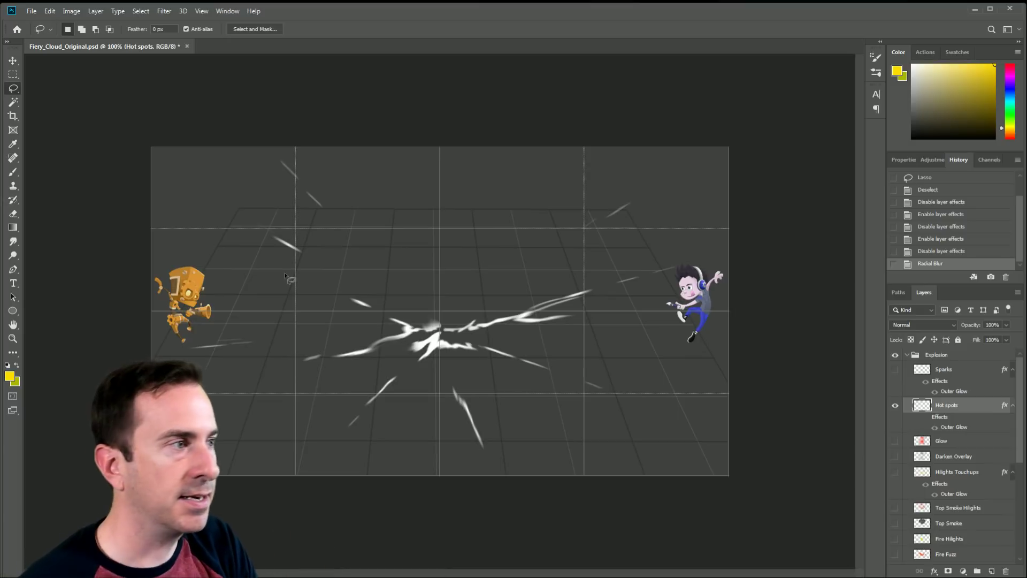
# - Reopen Radial Blur, move the centre, reset the settings to defaults, and cancel without applying
pyautogui.click(166, 11)
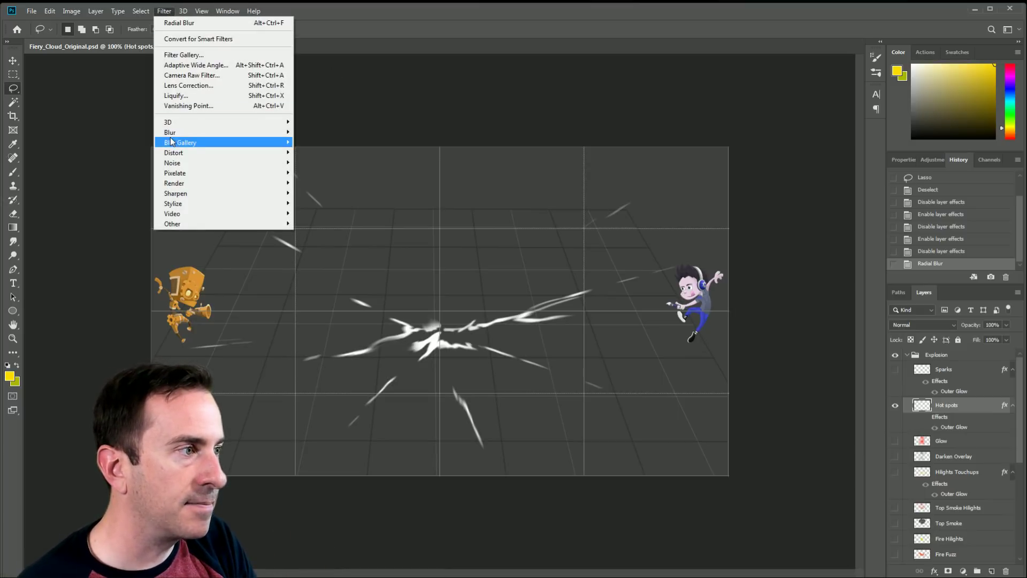
pyautogui.moveTo(171, 132)
pyautogui.click(120, 202)
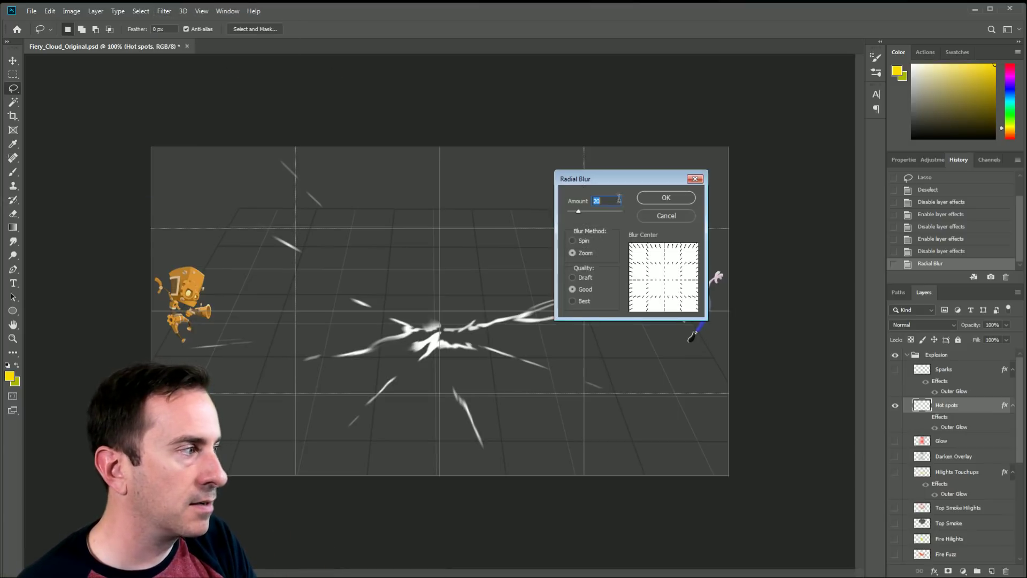
pyautogui.moveTo(691, 293); pyautogui.dragTo(685, 303)
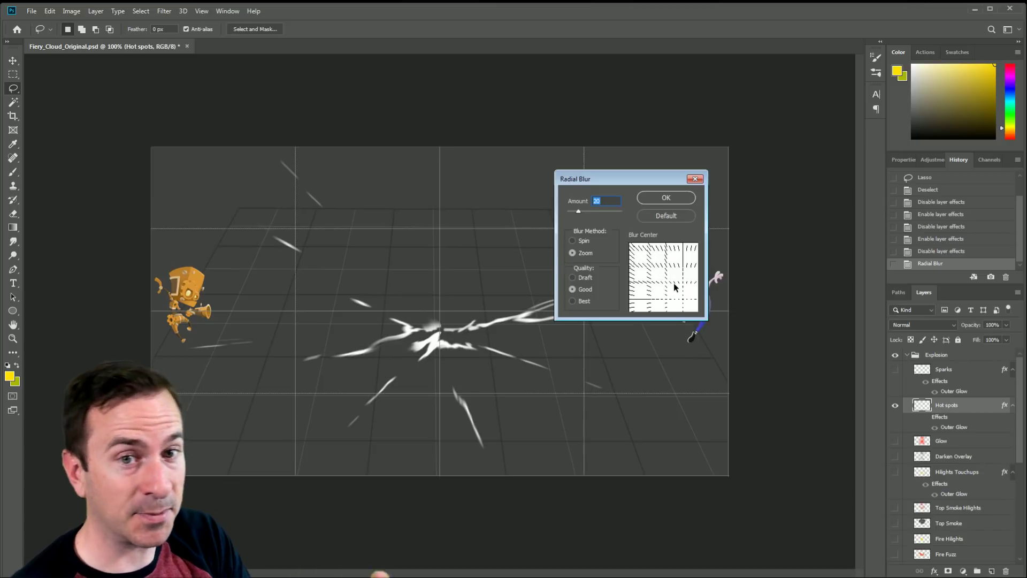
pyautogui.keyDown('alt'); pyautogui.click(670, 217); pyautogui.keyUp('alt')
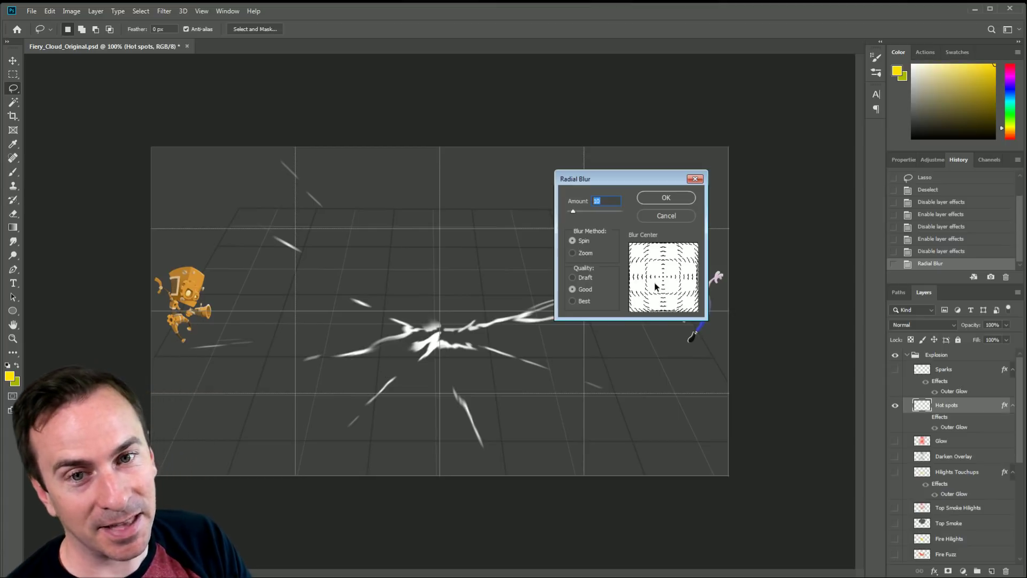
pyautogui.click(669, 213)
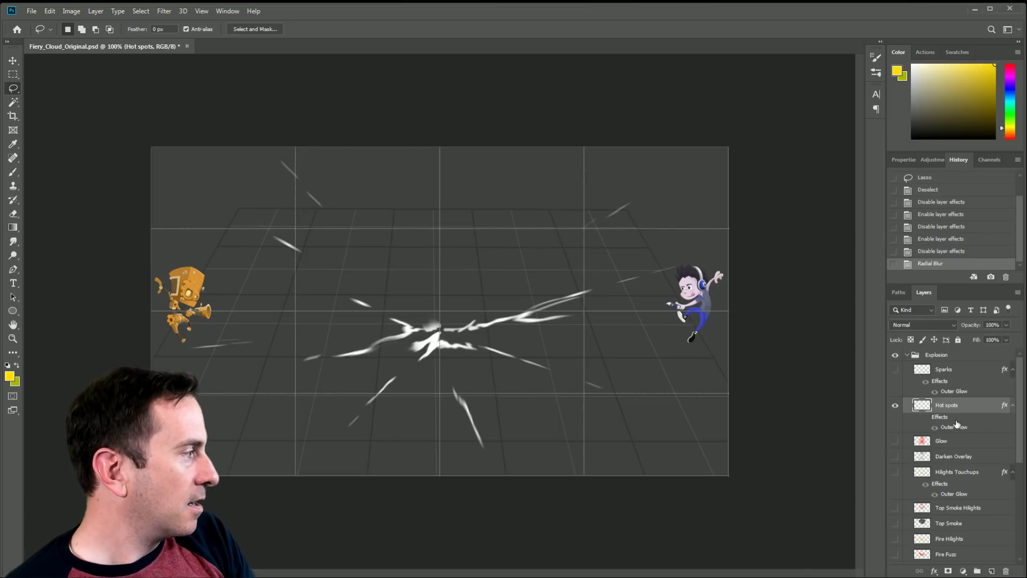
# - Turn the Hot spots Outer Glow back on and make Sparks and all remaining explosion layers visible
pyautogui.click(925, 416)
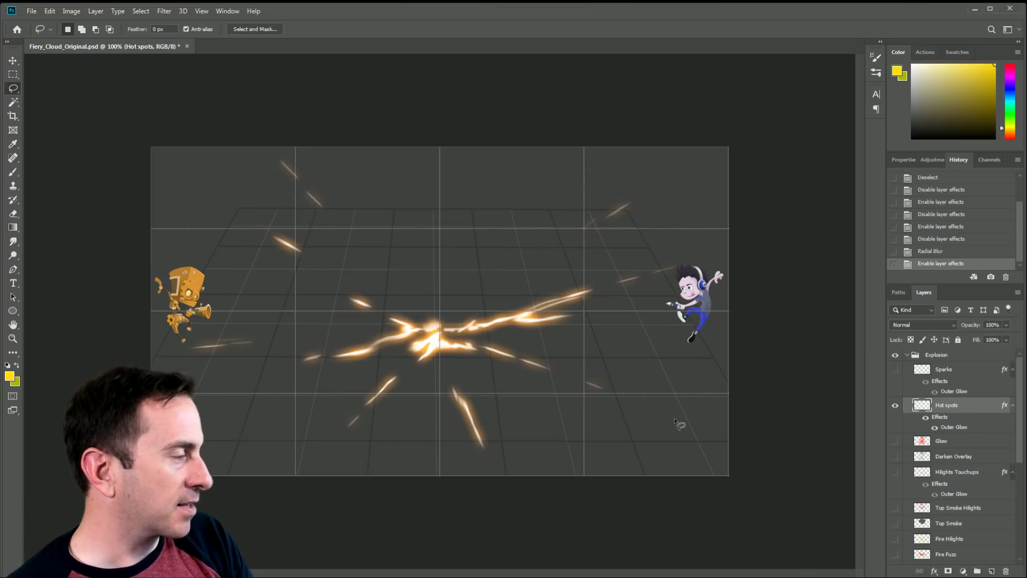
pyautogui.click(897, 370)
pyautogui.moveTo(896, 511)
pyautogui.mouseDown()
pyautogui.moveTo(896, 556)
pyautogui.moveTo(897, 524)
pyautogui.mouseUp()
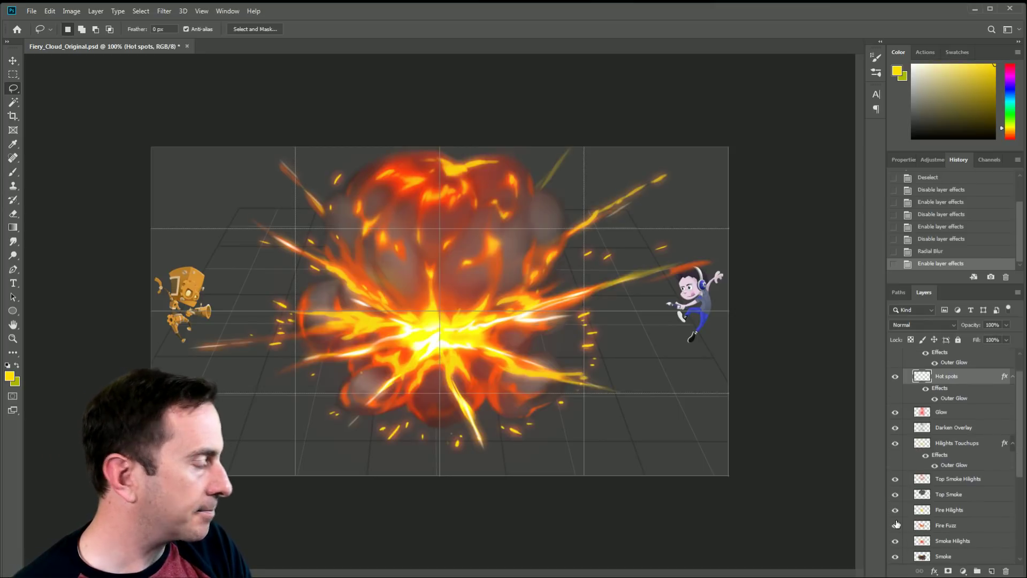